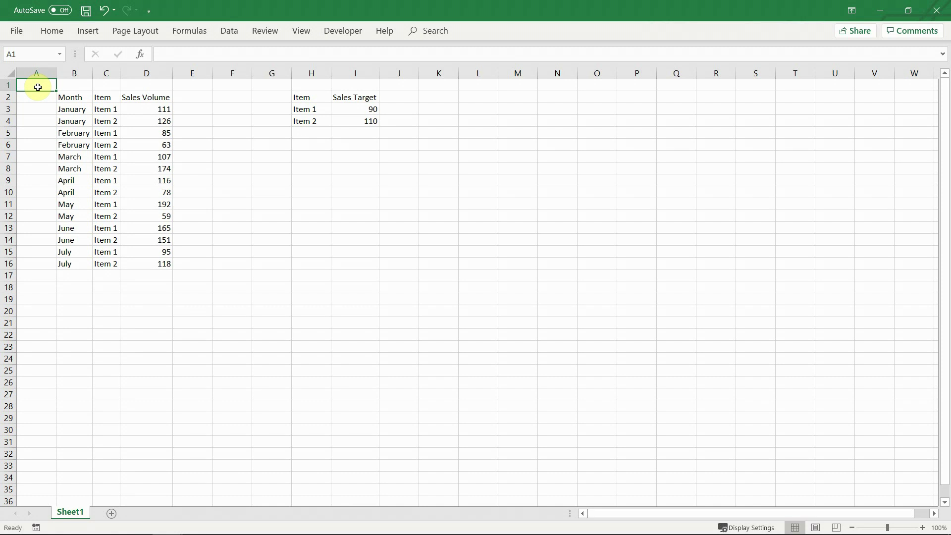
Step: Add a Target column in E using =VLOOKUP(C3,$H$3:$I$4,2,0), filled down to row 16
click(186, 96)
text(Target)
key(Return)
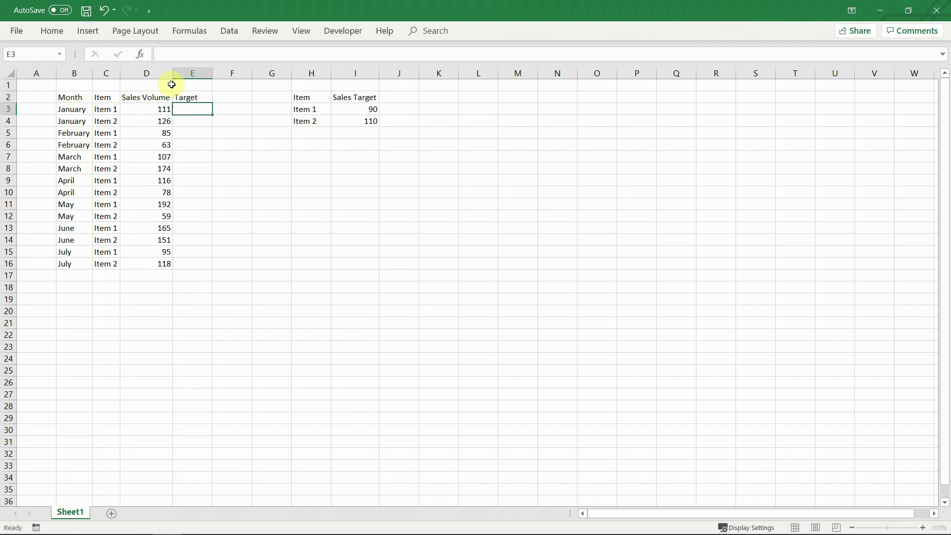
text(=vl)
key(Tab)
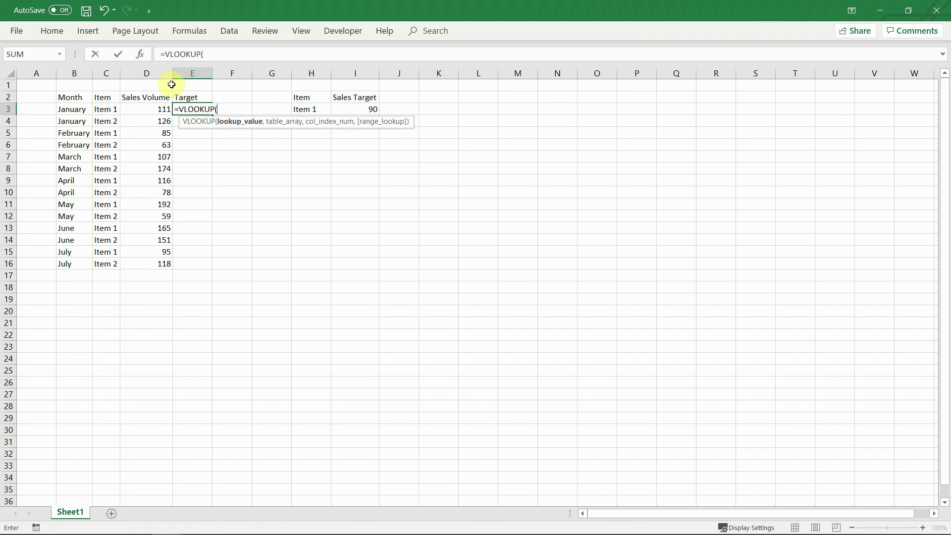
key(Left)
key(Left)
text(,)
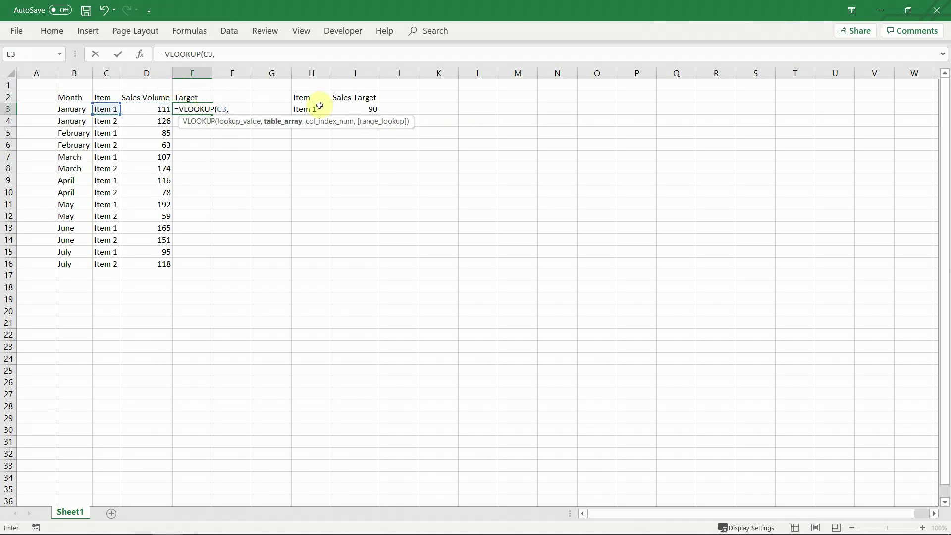
drag(319, 106, 357, 110)
key(F4)
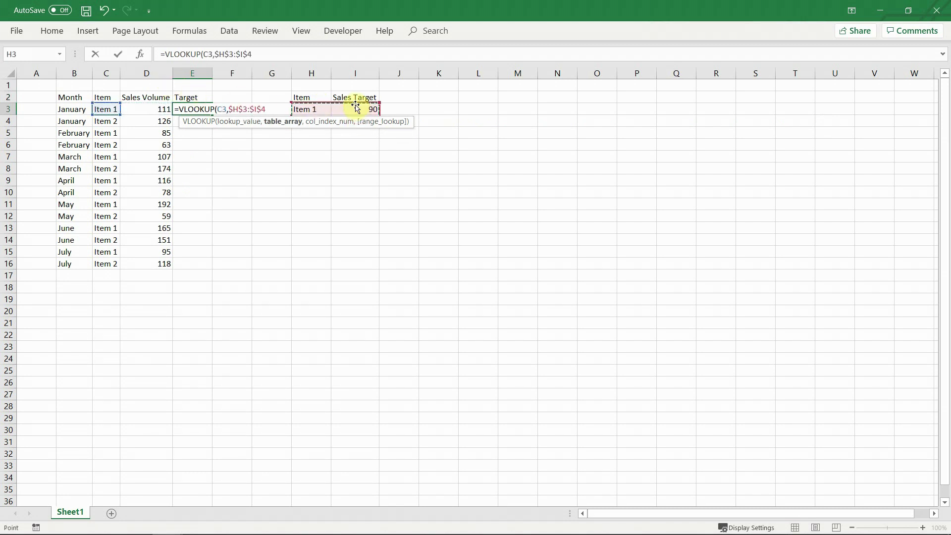
text(,2)
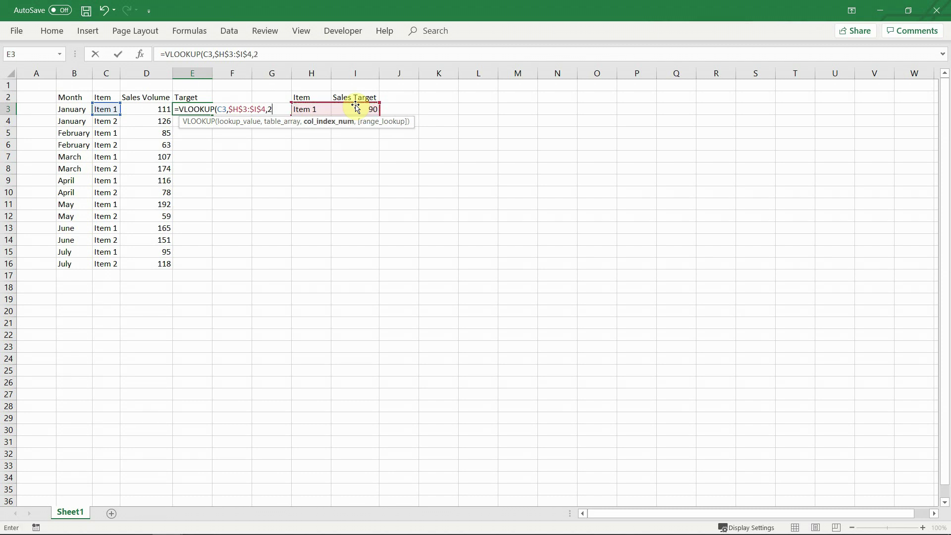
text(,0)
key(Return)
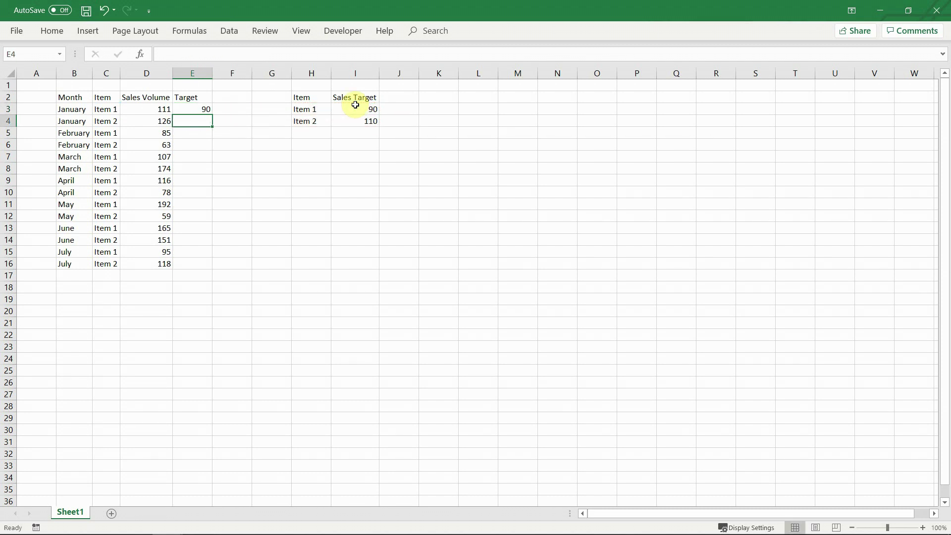
click(202, 108)
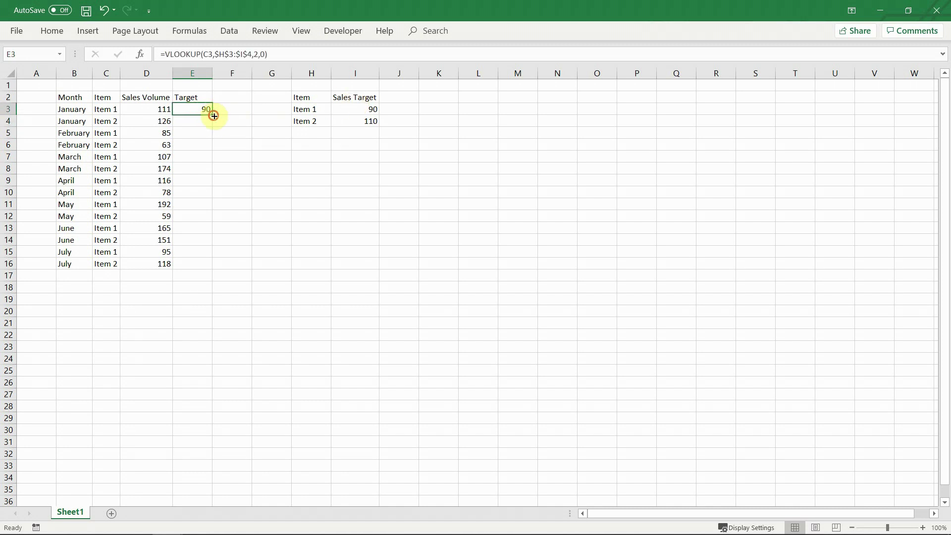
drag(212, 115, 203, 267)
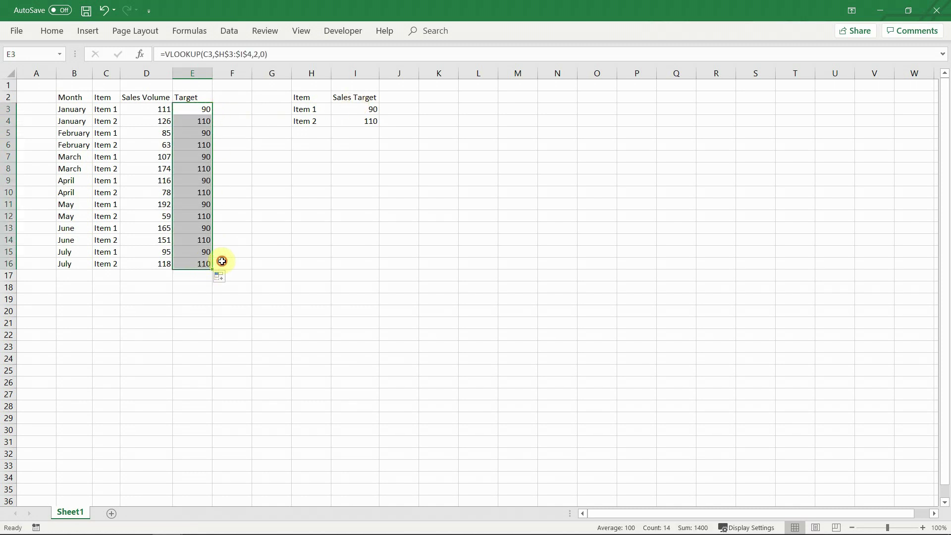
click(221, 261)
Step: Add two August rows below July for Item 1 and Item 2
click(72, 274)
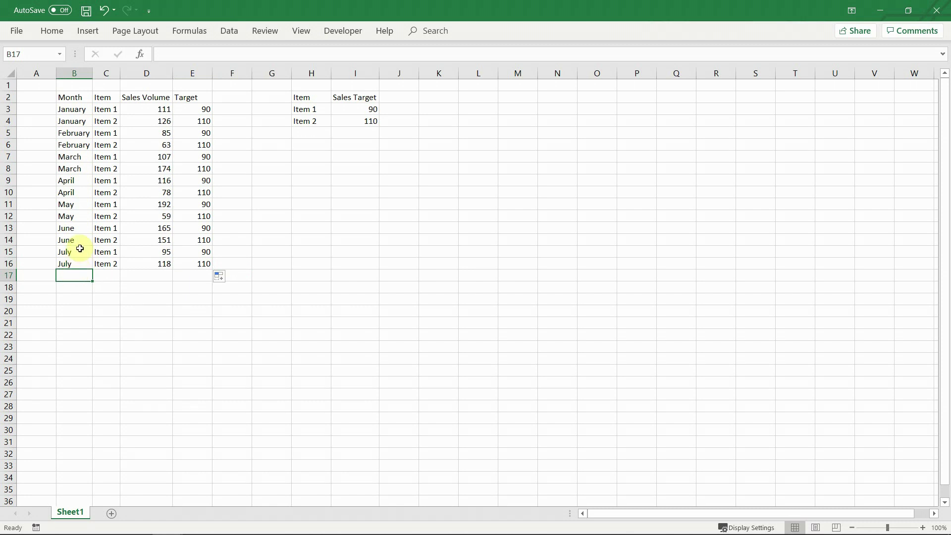
text(August)
key(ctrl+Return)
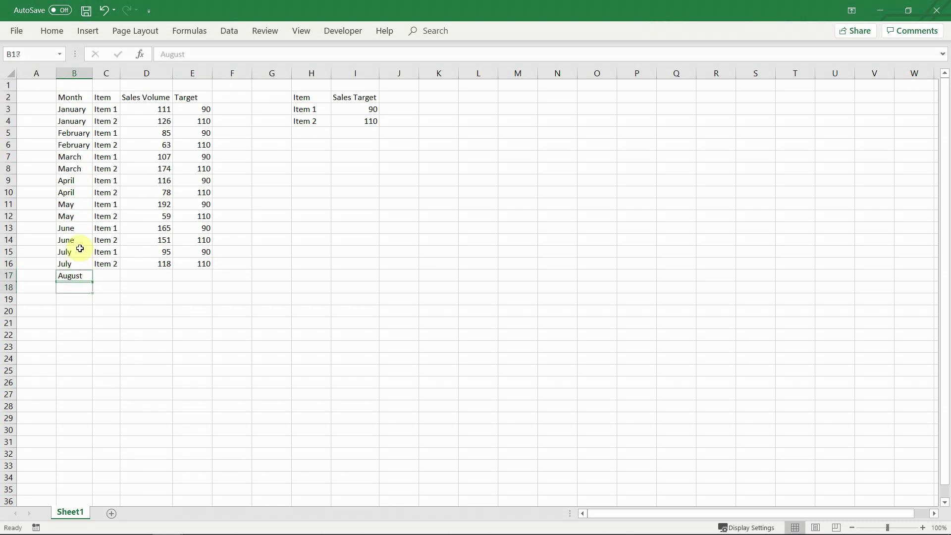
key(ctrl+c)
key(Down)
key(ctrl+v)
key(Right)
key(Up)
key(Up)
key(shift+Up)
key(ctrl+c)
key(Down)
key(ctrl+v)
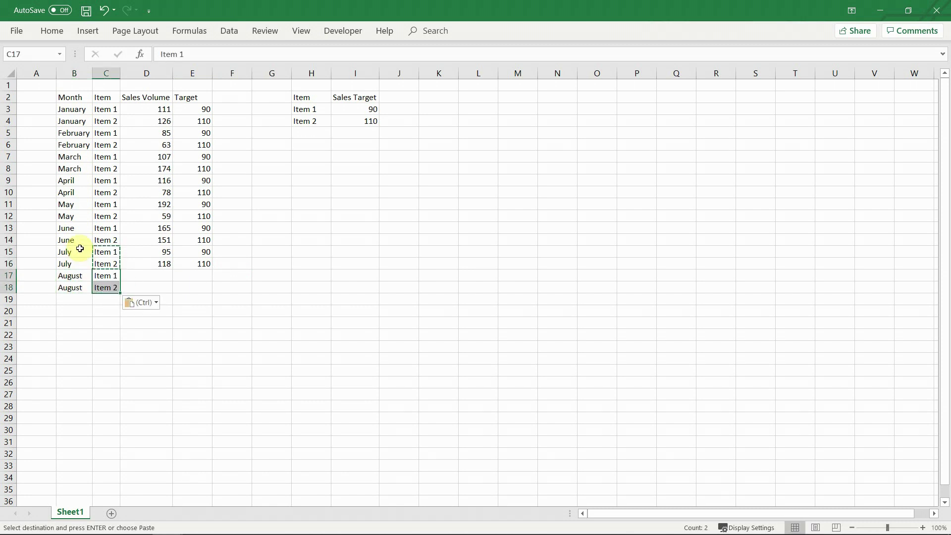
key(Escape)
Step: Enter August sales volumes of 78 for Item 1 and 96 for Item 2
key(Right)
text(78)
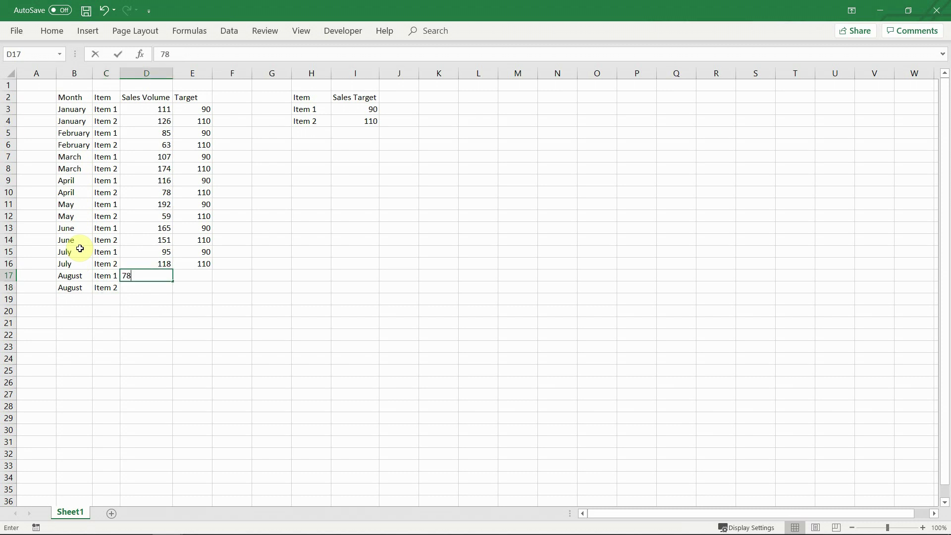
key(Return)
text(96)
key(Tab)
Step: Extend the Target formula to the August rows, then select the Target column
click(207, 263)
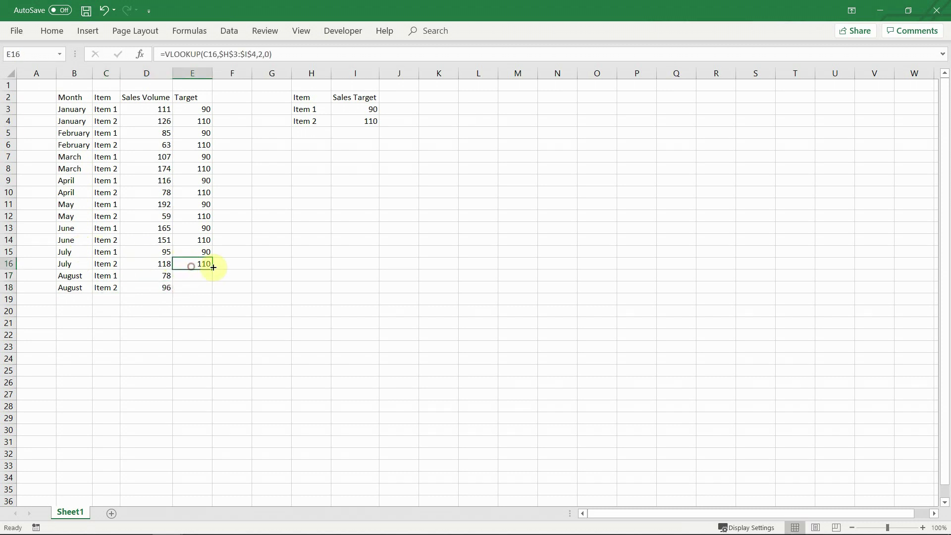
drag(212, 269, 213, 291)
click(224, 285)
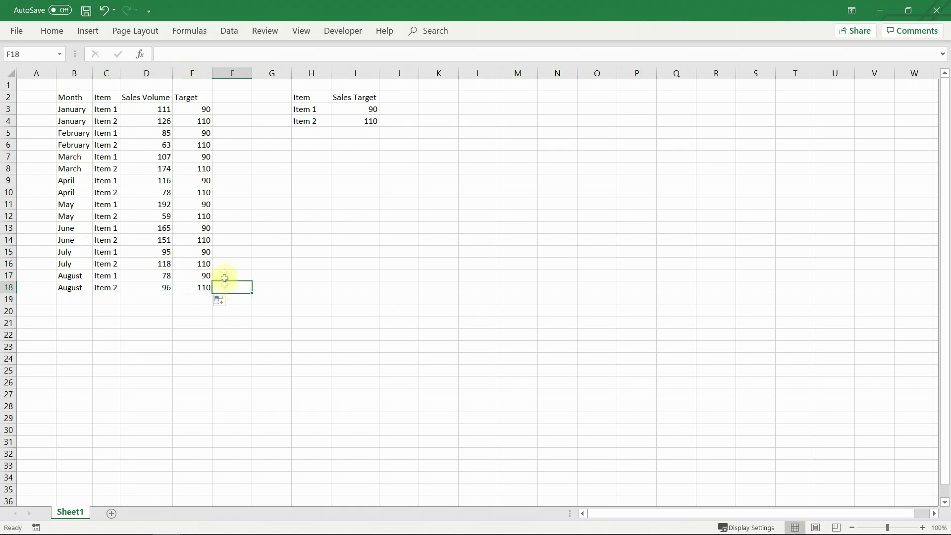
click(192, 73)
Step: Delete the Target column and convert the sales data B2:D18 into a table
key(ctrl+minus)
drag(70, 97, 146, 288)
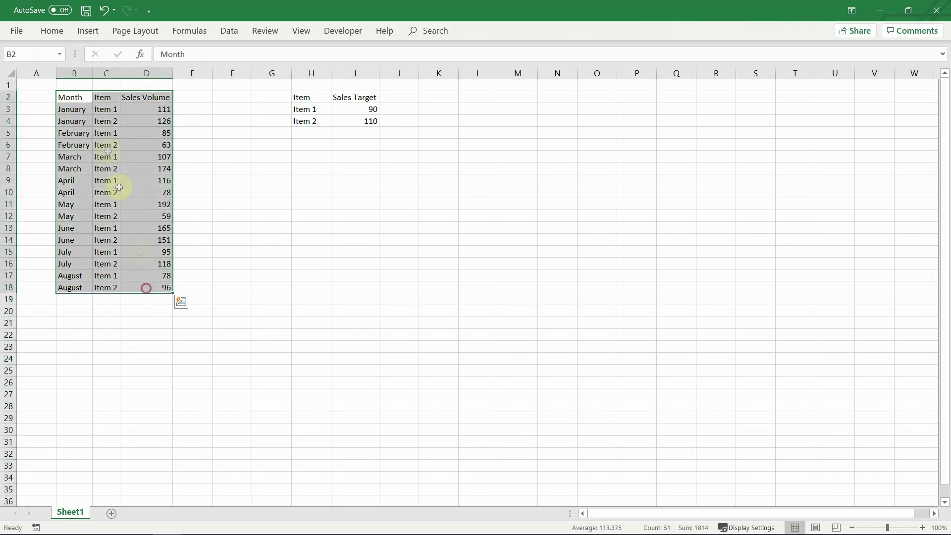
click(88, 31)
click(106, 57)
click(680, 343)
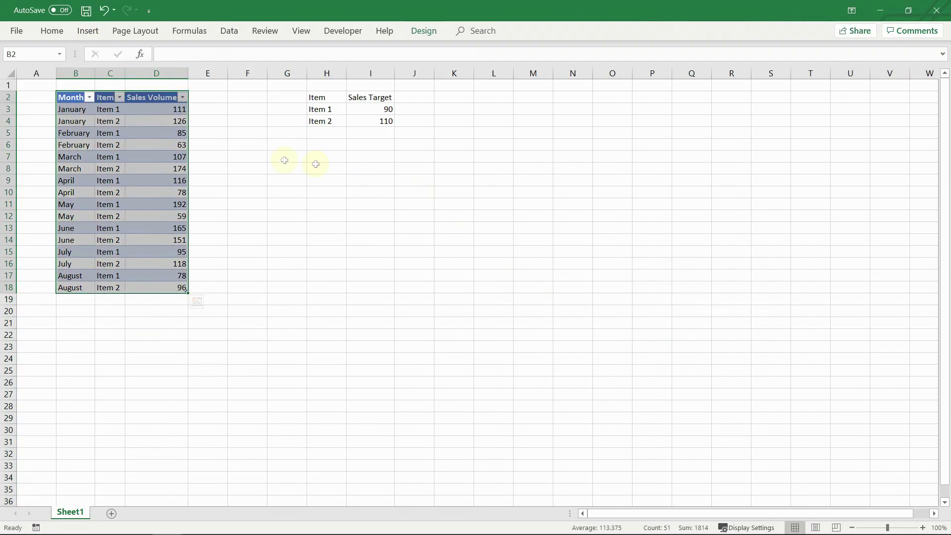
click(70, 98)
click(200, 101)
text(Target)
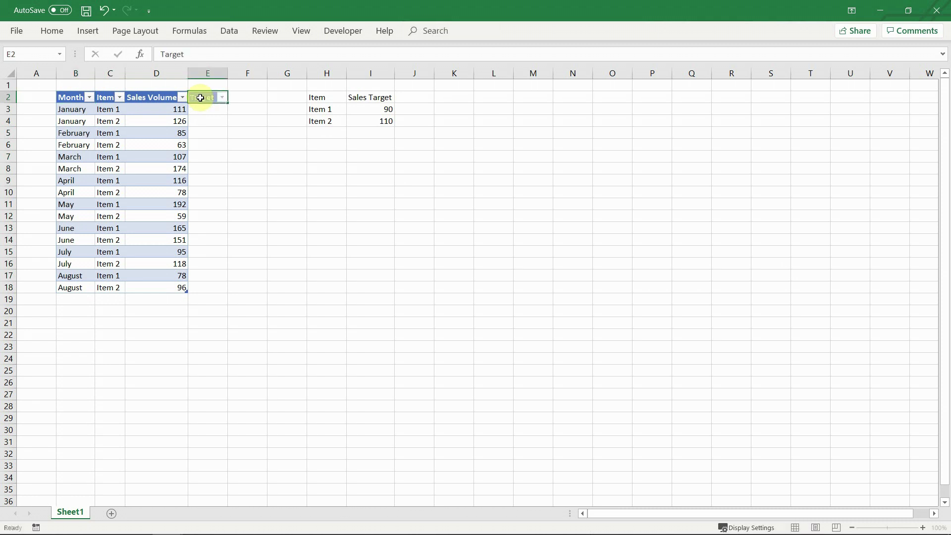
key(Return)
text(=vl)
key(Tab)
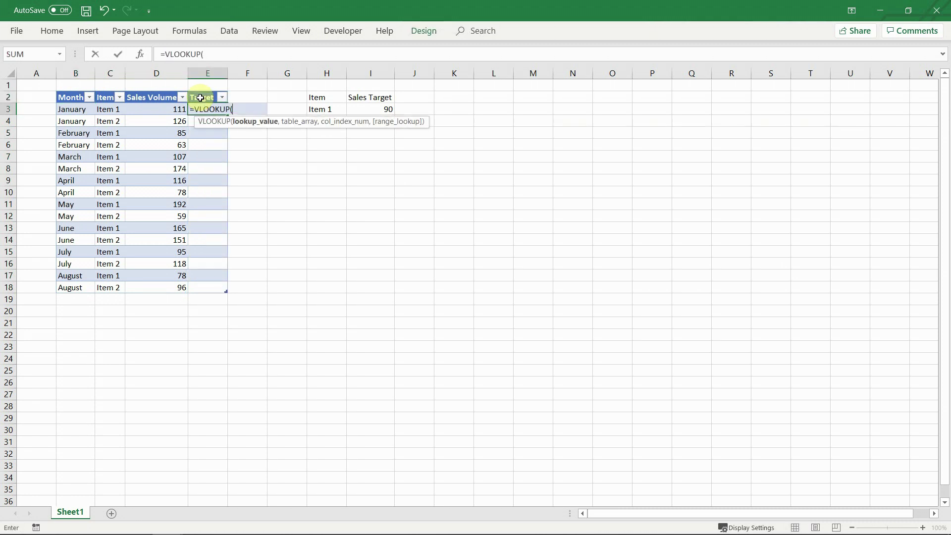
click(111, 109)
text(,)
drag(327, 109, 370, 120)
key(F4)
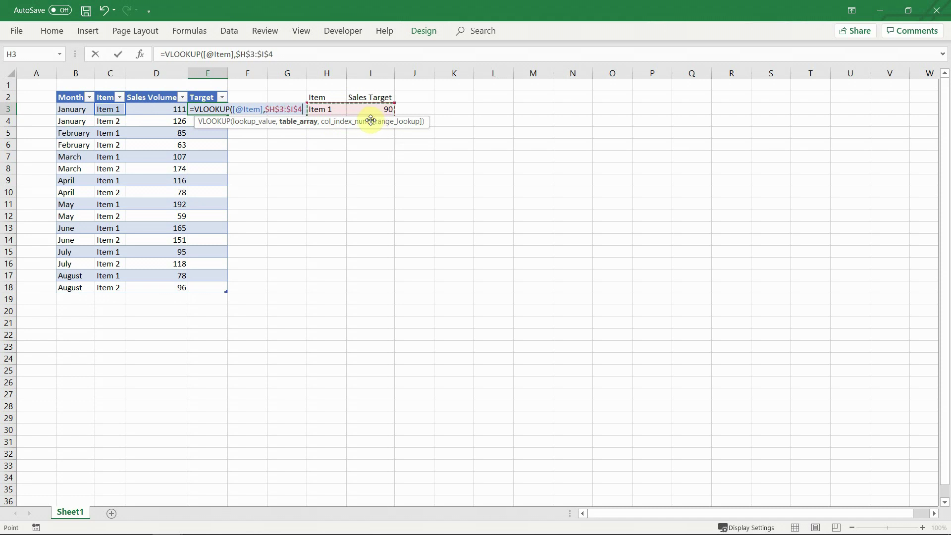
text(,2,0)
key(Return)
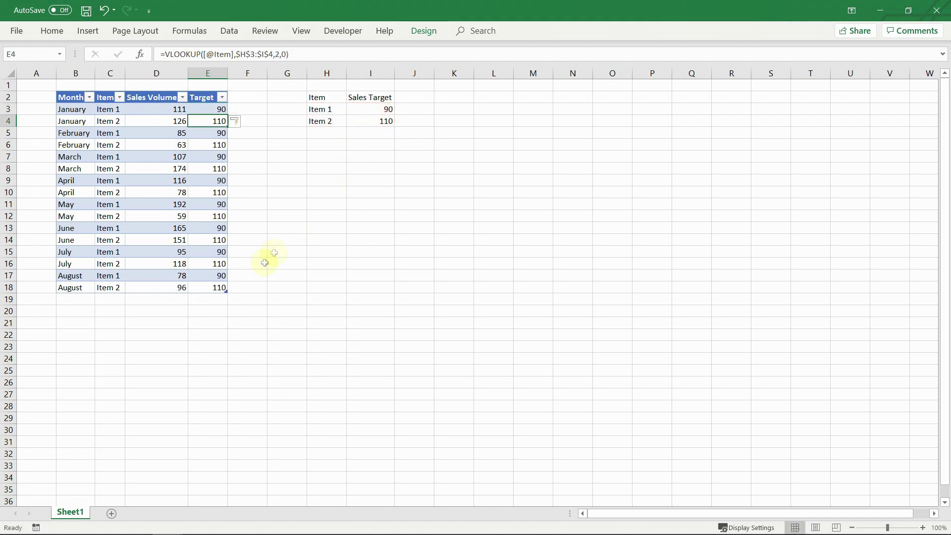
click(261, 283)
Step: Add two September rows below August for Item 1 and Item 2
click(78, 299)
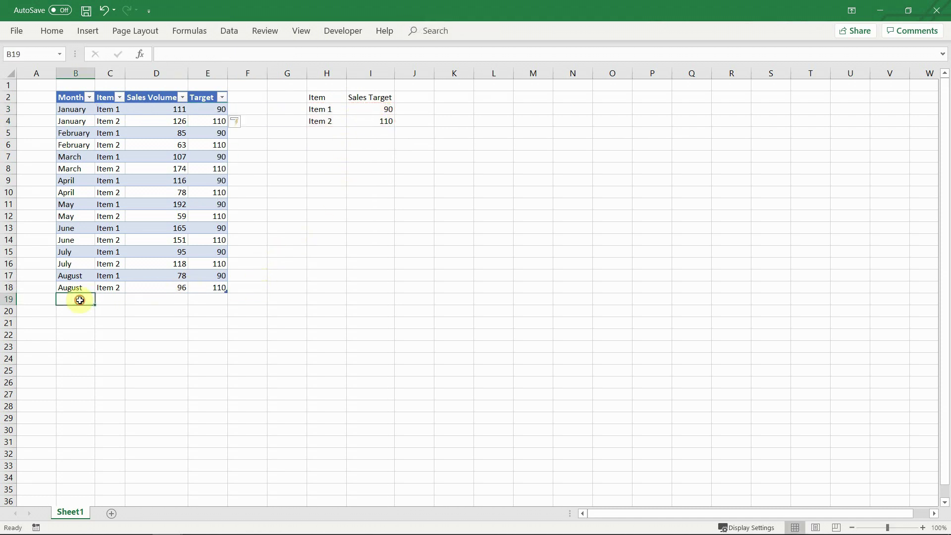
text(September)
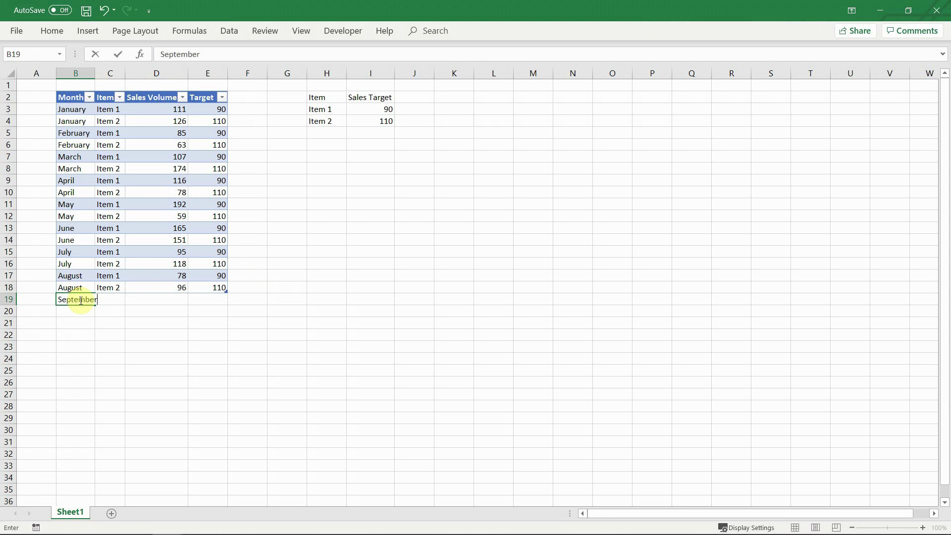
key(Return)
text(September)
key(Return)
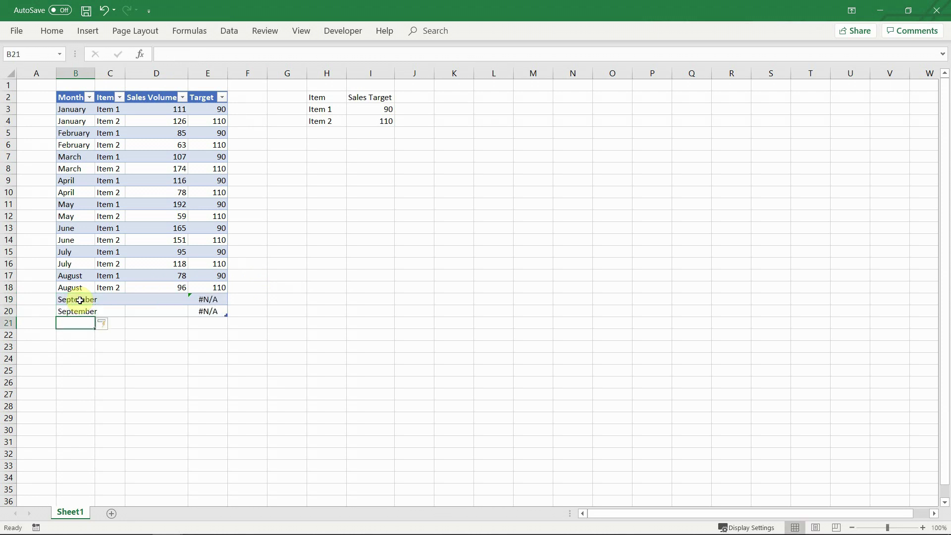
key(Up)
key(Up)
key(Up)
key(Right)
key(shift+Up)
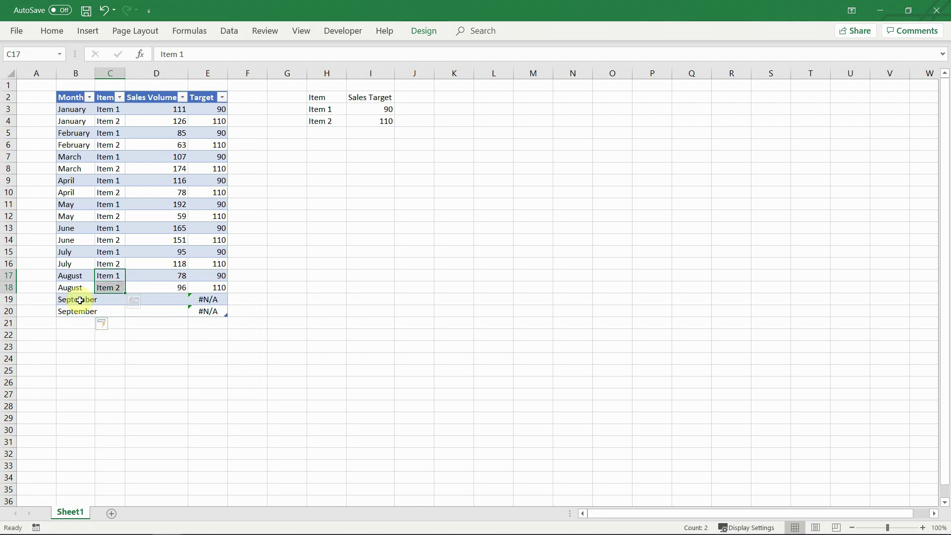
key(ctrl+c)
key(Down)
key(ctrl+v)
Step: Enter September sales volumes of 67 for Item 1 and 99 for Item 2
key(Right)
text(67)
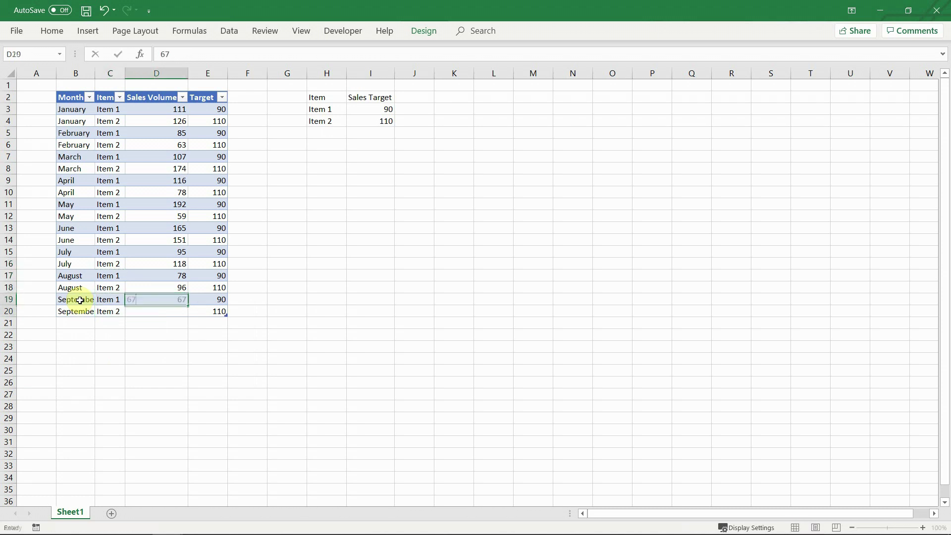
key(Return)
text(99)
key(Return)
click(250, 310)
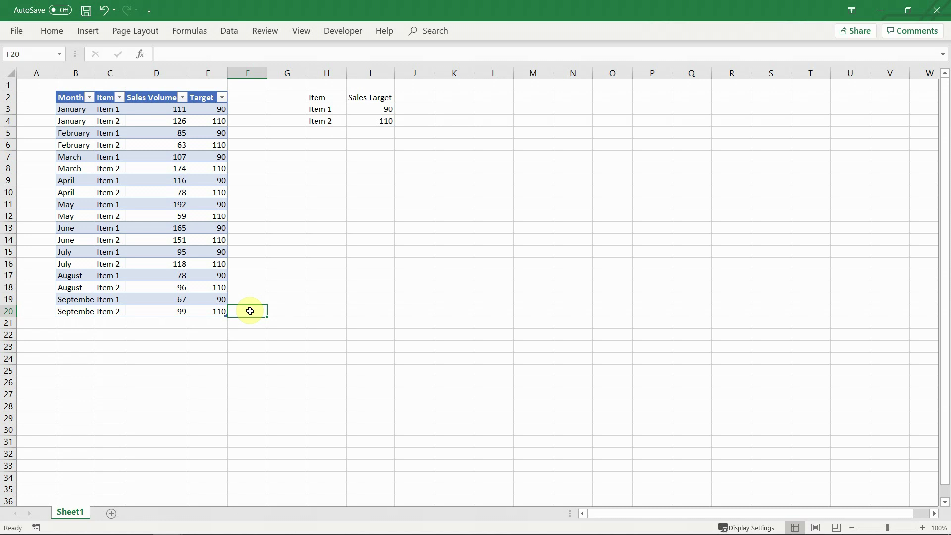
Step: Create a summary block below the targets with Item and Total Sales headers for Item 1 and Item 2
click(332, 144)
text(Item)
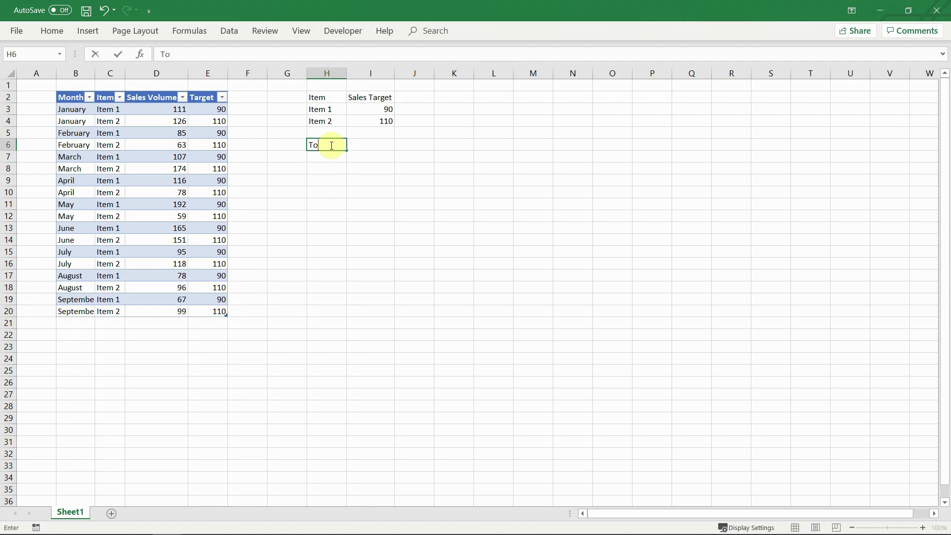
key(Return)
text(Item 1)
key(Return)
text(Item 2)
key(Return)
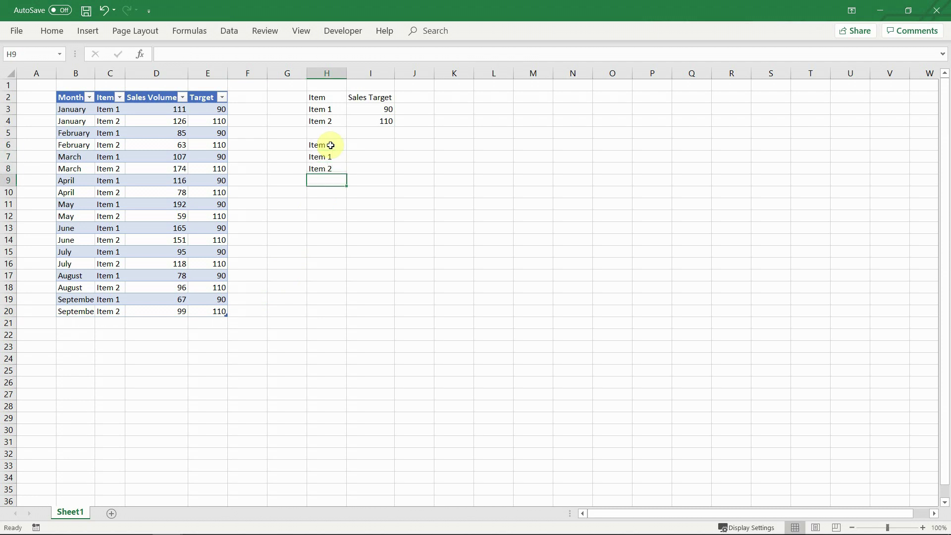
key(Up)
key(Up)
key(Up)
key(Right)
text(Total Sales)
key(Return)
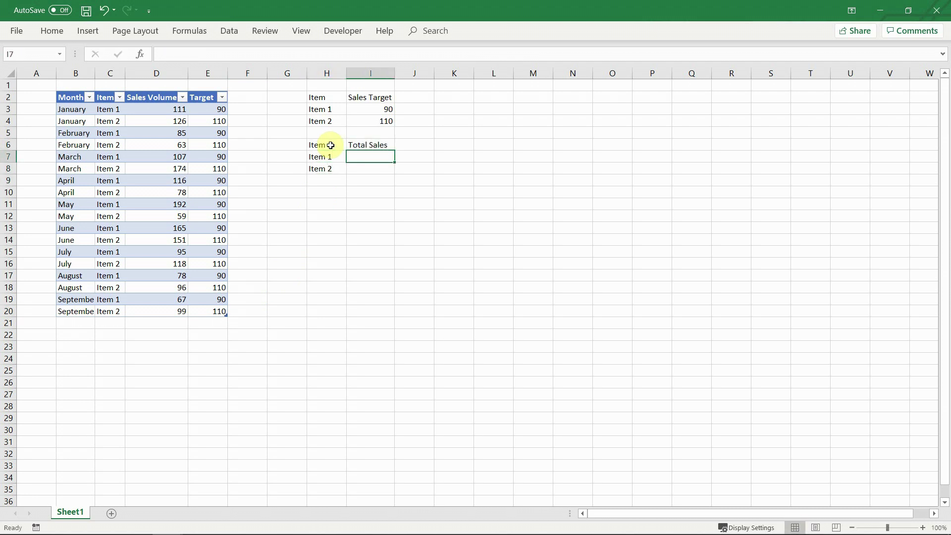
Step: Total each item's sales with =SUMIF(Table1[Item],H7,Table1[Sales Volume]) in I7, filled to I8
text(=sumif)
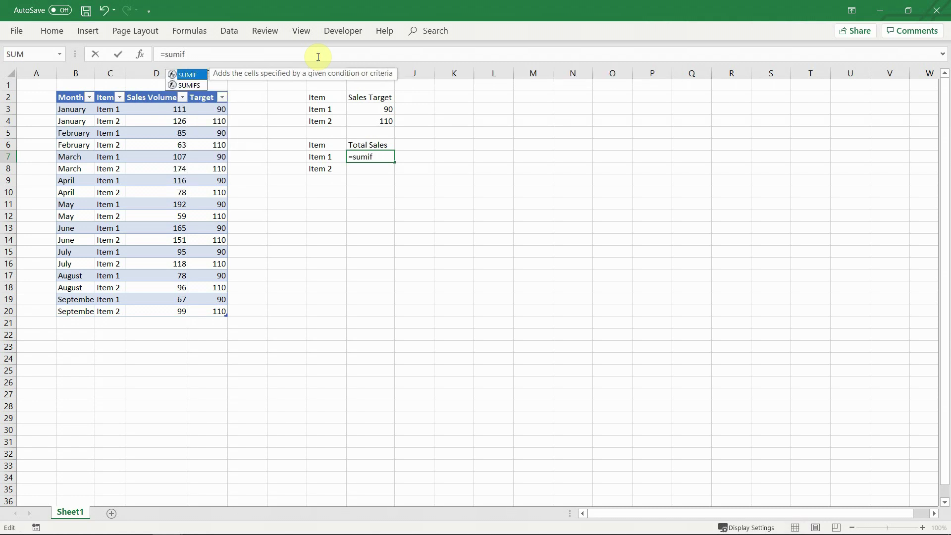
key(Tab)
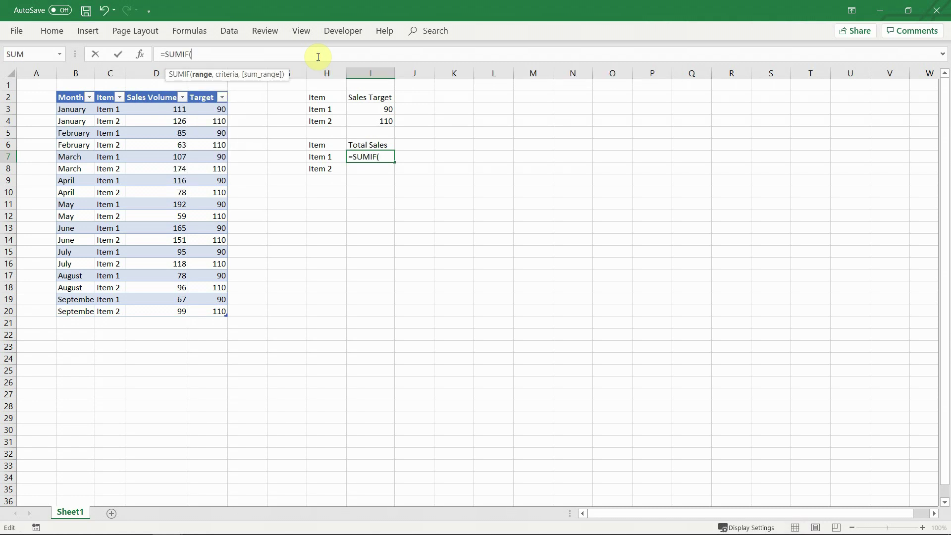
click(110, 90)
text(,)
click(320, 157)
text(,)
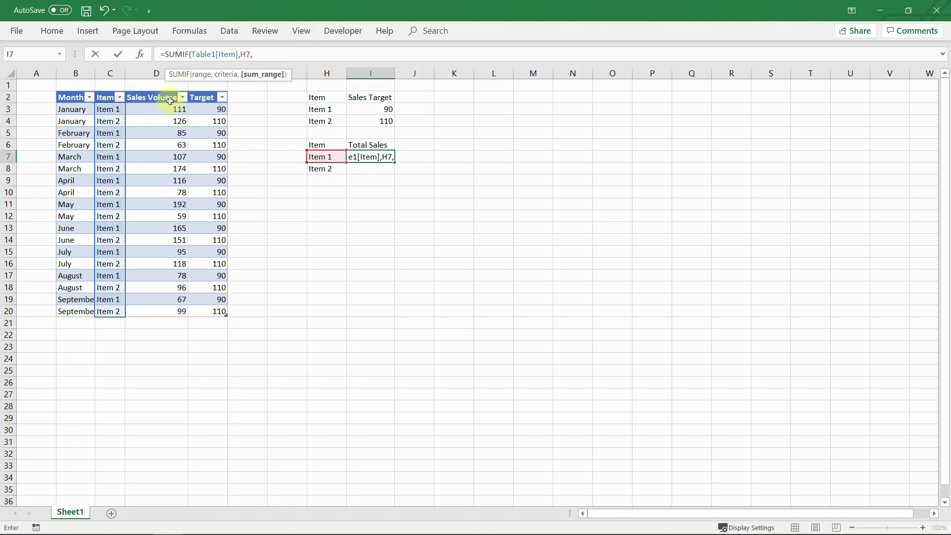
click(170, 101)
key(Return)
click(361, 156)
drag(395, 163, 396, 171)
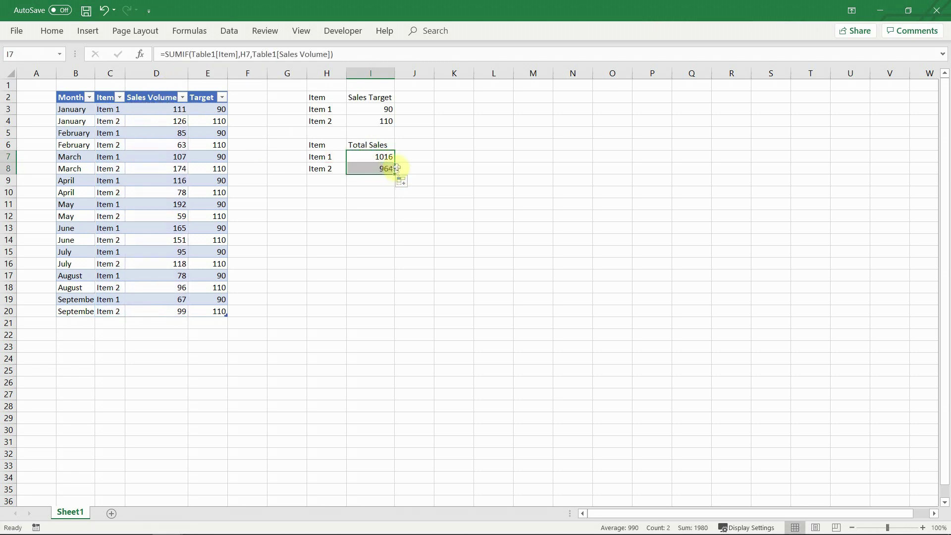
click(405, 169)
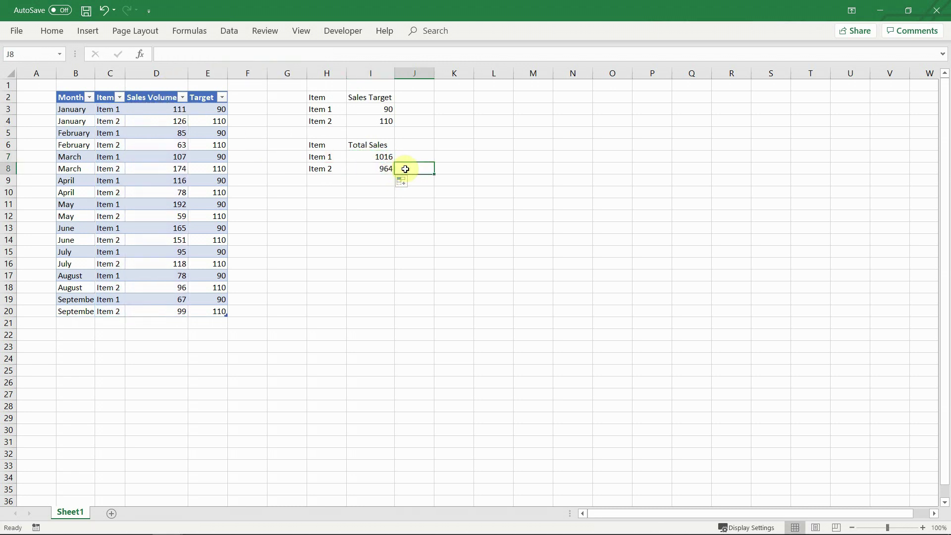
Step: Autofit the Month column and add two October rows for Item 1 and Item 2
double_click(94, 74)
click(82, 325)
text(October)
key(ctrl+Return)
key(ctrl+c)
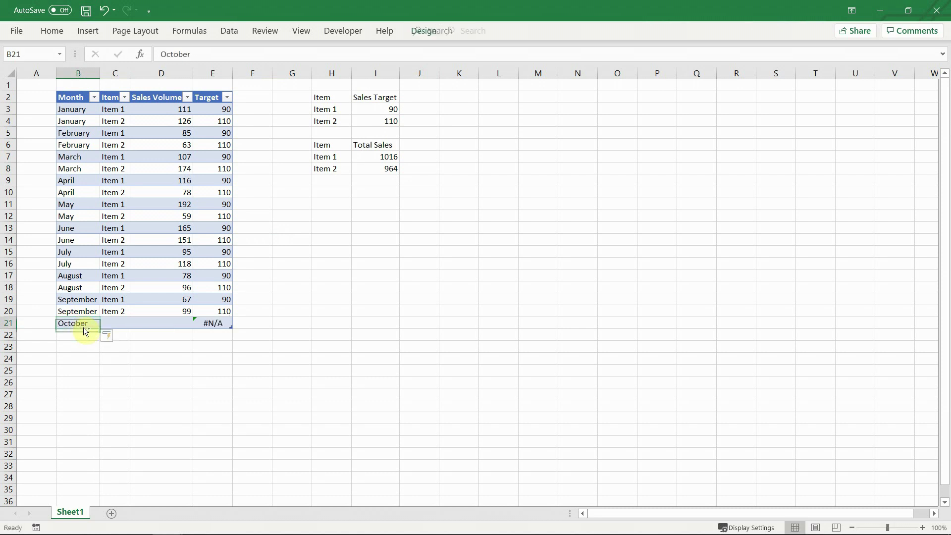
key(Down)
key(ctrl+v)
key(Up)
key(Up)
key(Right)
key(shift+Up)
key(ctrl+c)
key(Down)
key(ctrl+v)
Step: Enter October sales volumes of 97 for Item 1 and 120 for Item 2
key(Right)
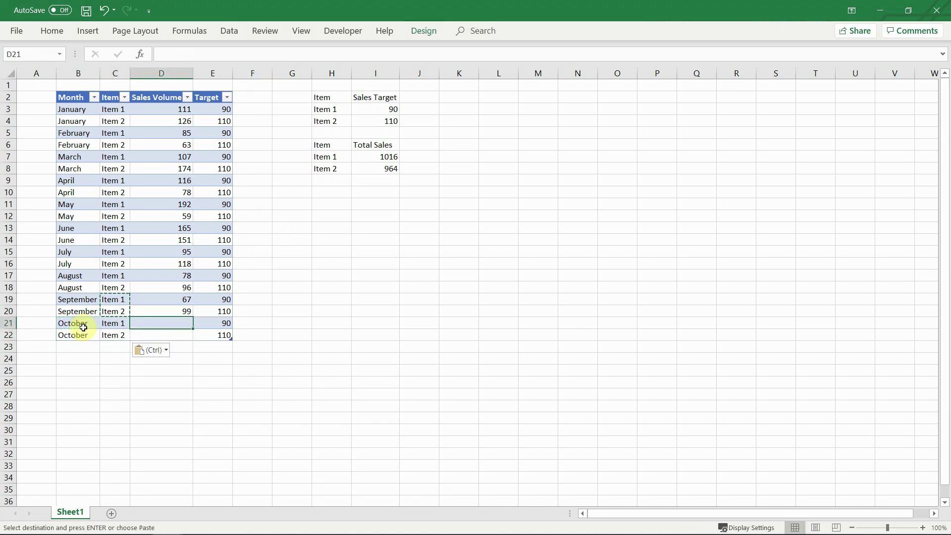
text(97)
key(Return)
text(120)
key(ctrl+Return)
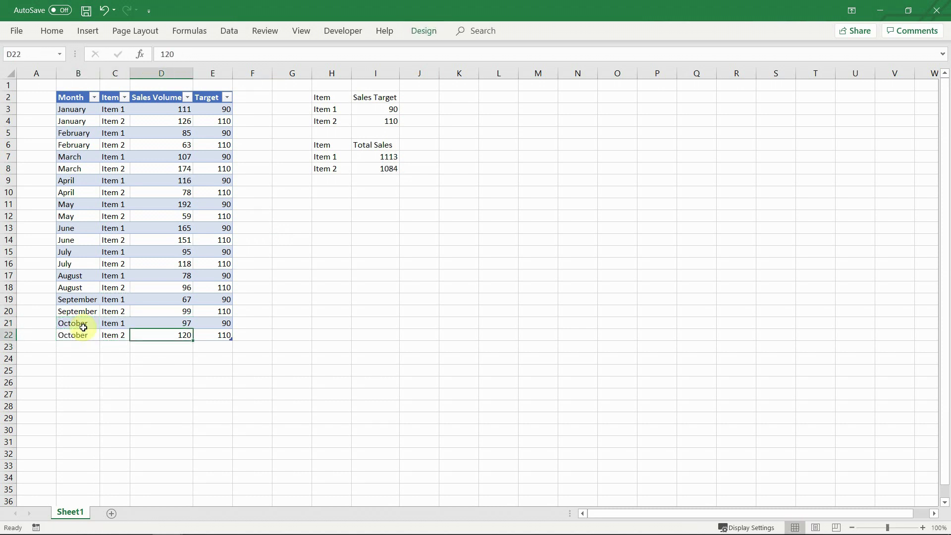
Step: Re-commit the Item 1 total formula in I7 unchanged
click(377, 156)
click(359, 51)
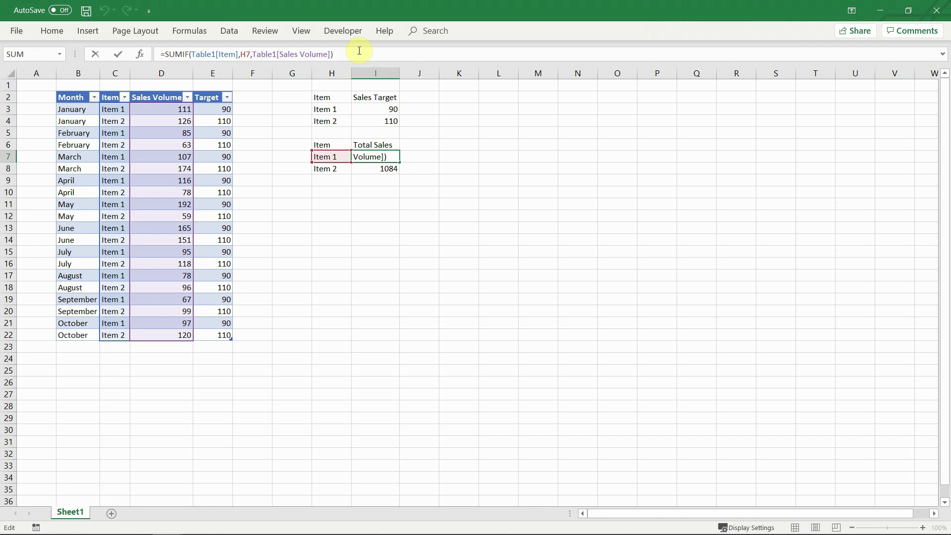
key(Return)
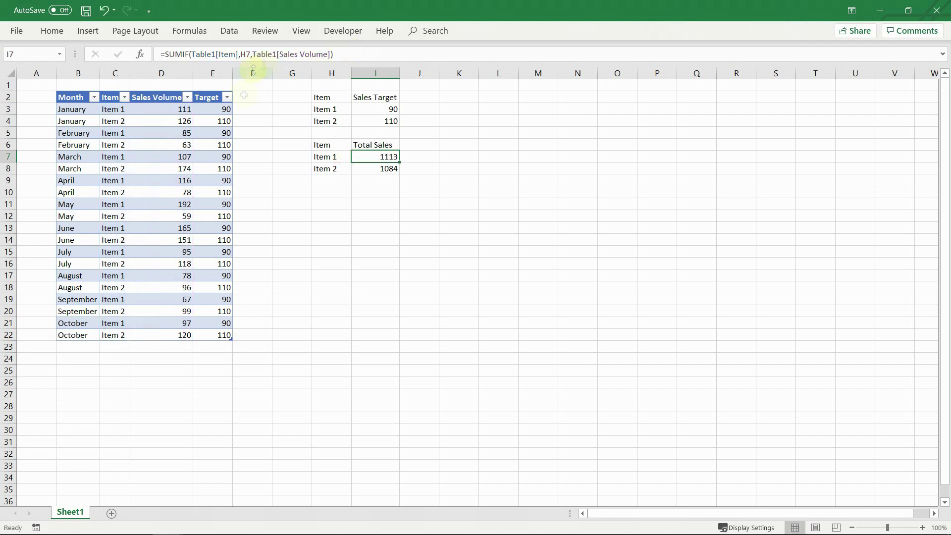
click(250, 96)
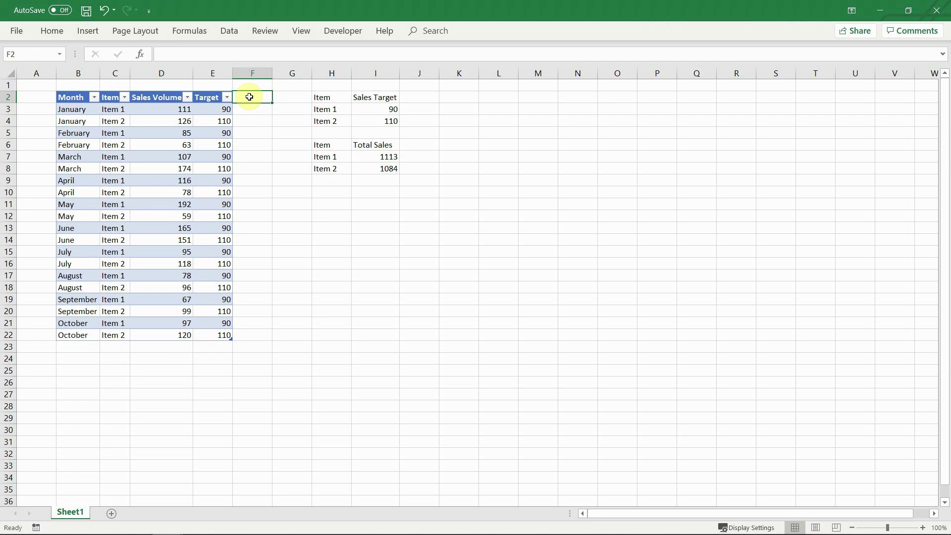
Step: Enter a Month header with January below it in column H, then fill the months down to October
click(335, 194)
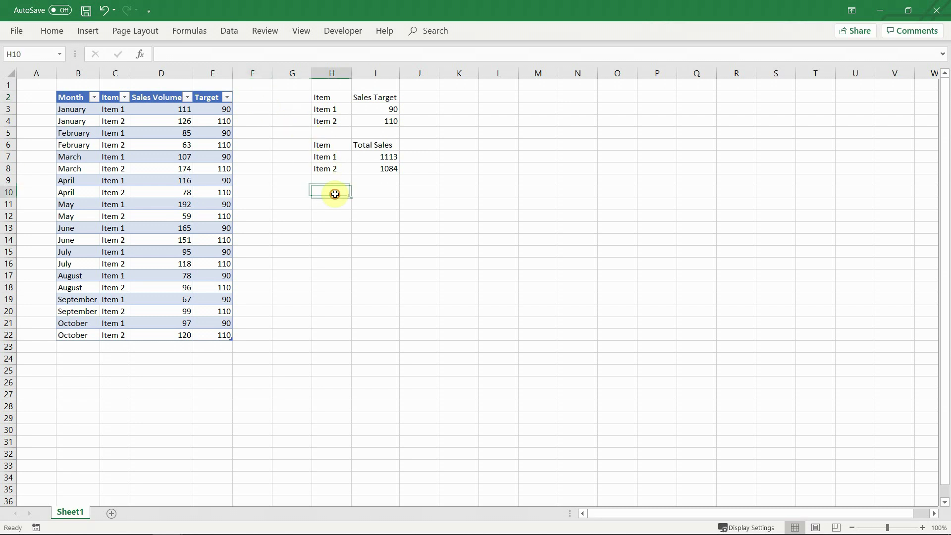
text(January)
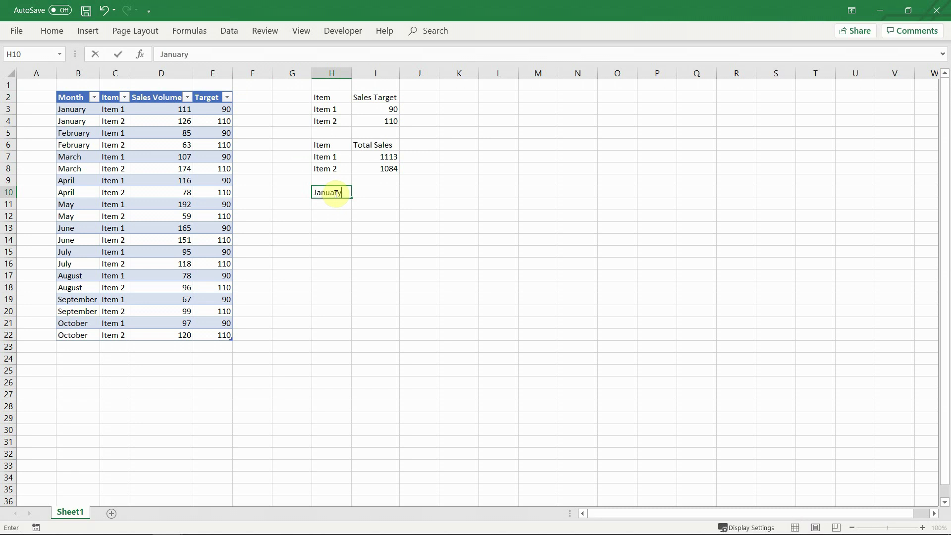
key(Return)
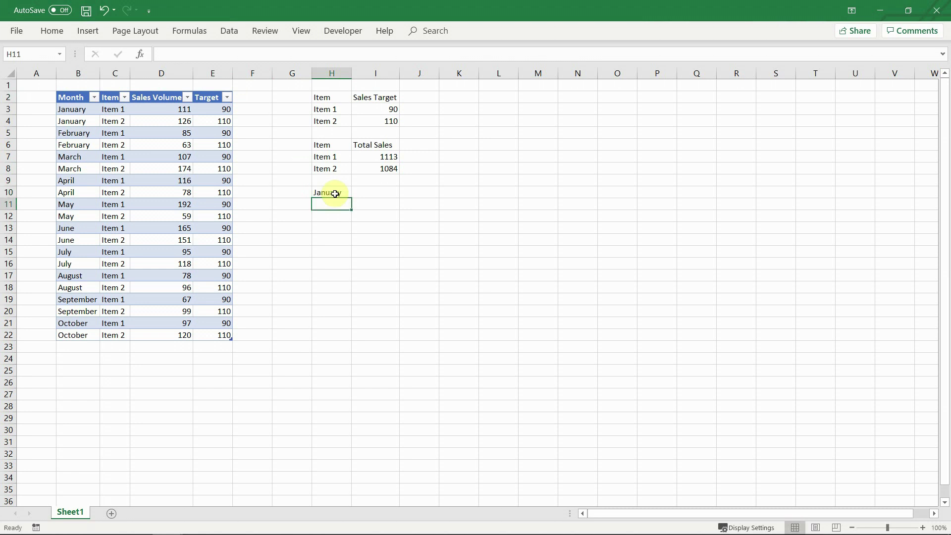
key(ctrl+z)
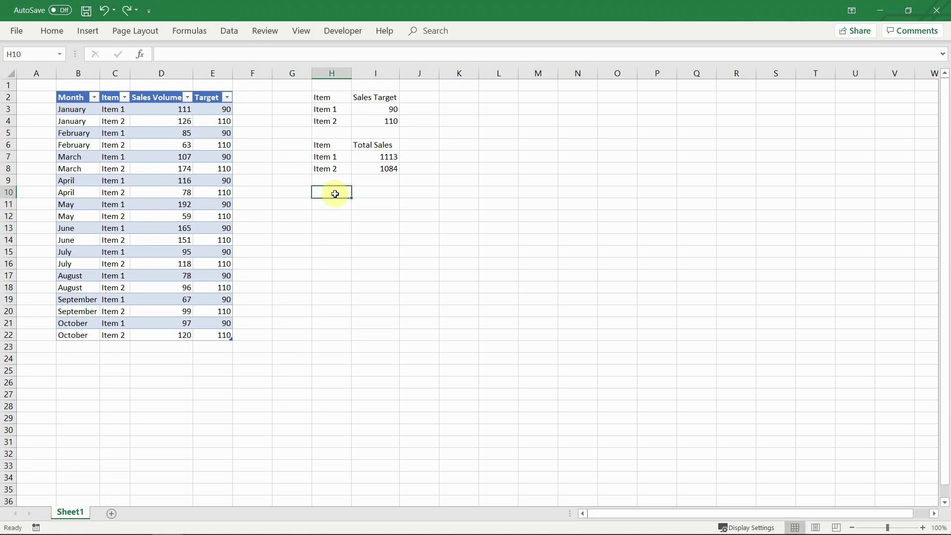
text(O)
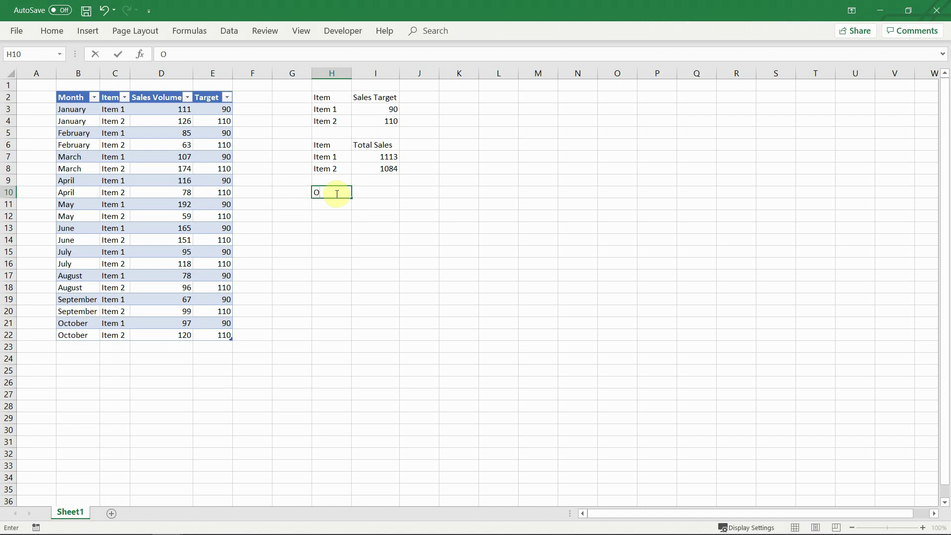
key(Return)
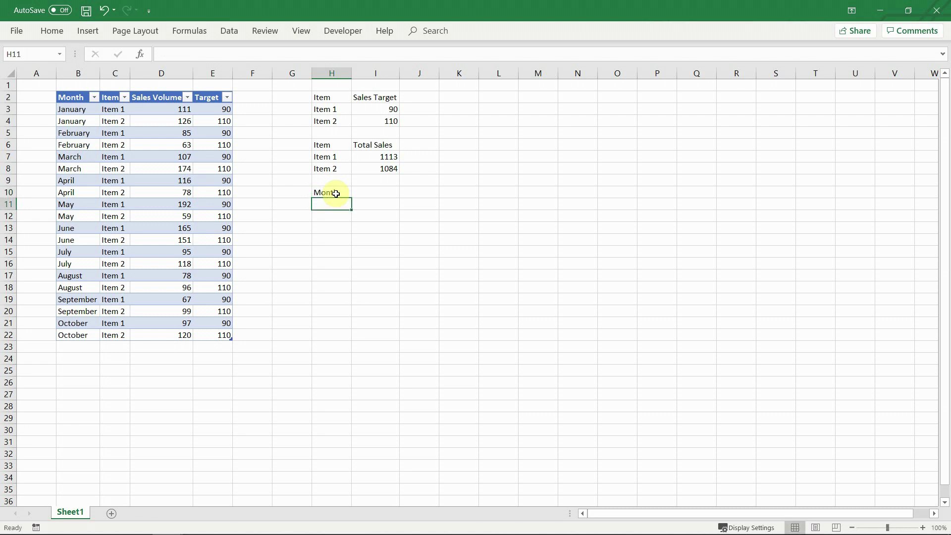
text(January)
key(Return)
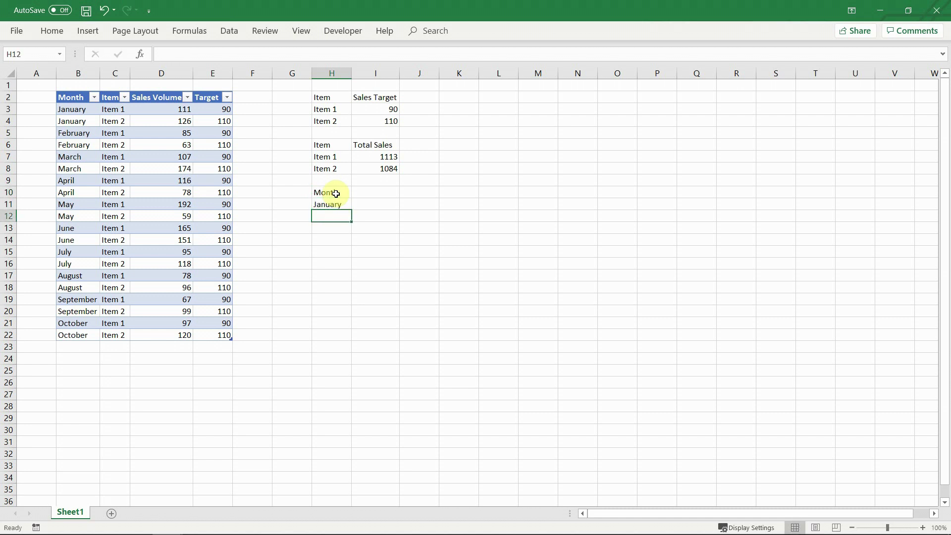
click(345, 205)
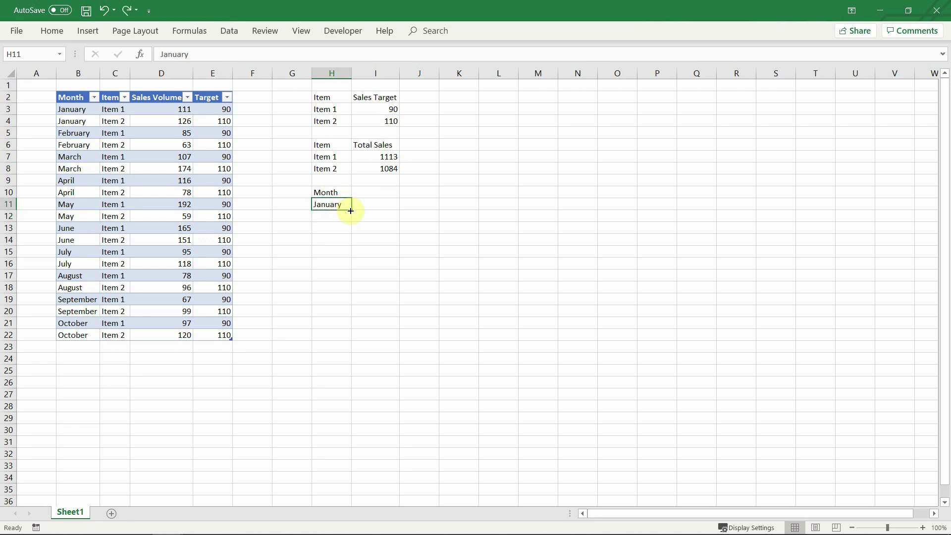
drag(351, 211, 349, 317)
Step: Add a Sales header beside Month and convert the Month/Sales block into a table with headers
click(367, 197)
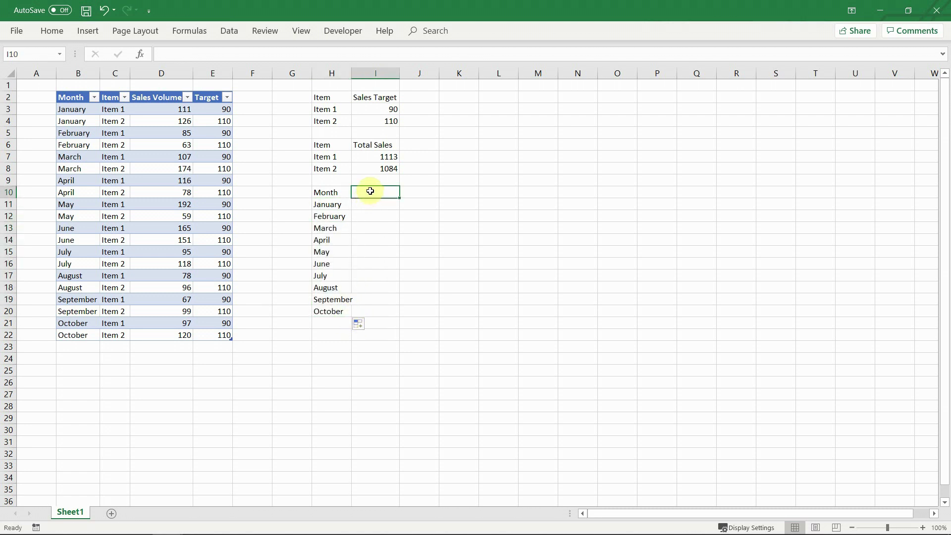
text(Sales)
key(Return)
click(370, 191)
key(Return)
drag(335, 192, 377, 311)
click(87, 31)
click(101, 62)
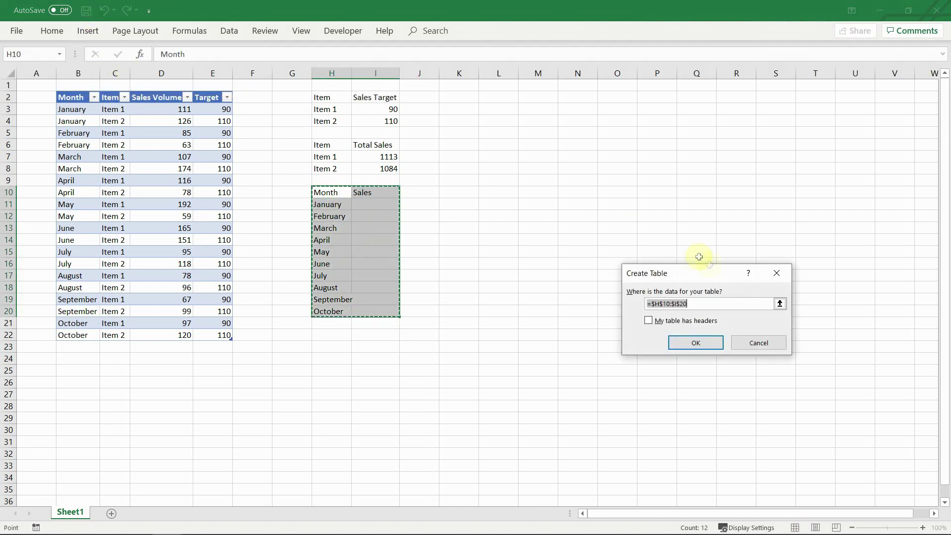
click(696, 342)
Step: Enter a SUMIF in January's Sales cell summing Sales Volume by month for every row, January 237 to October 217
click(376, 204)
click(309, 56)
text(=SUMIF()
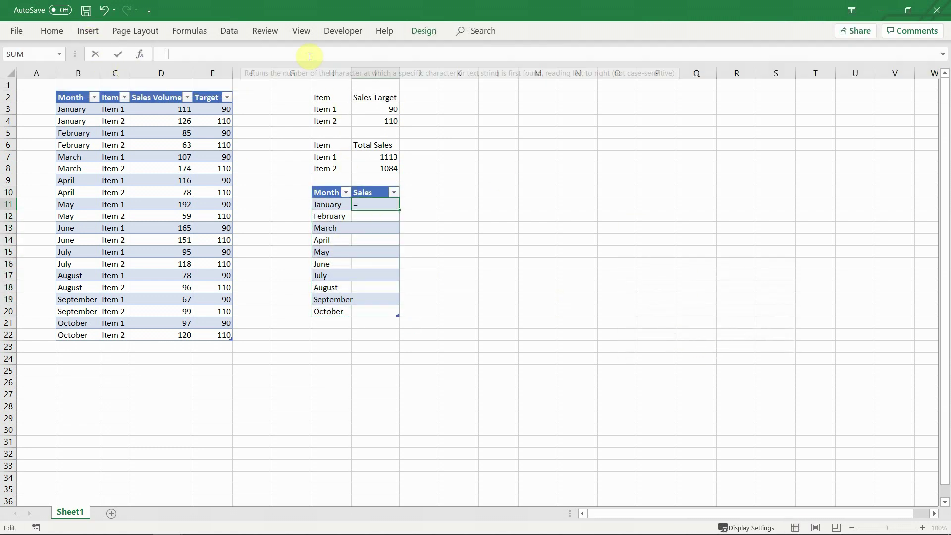
click(79, 93)
text(,)
click(327, 204)
text(,)
click(168, 92)
key(Return)
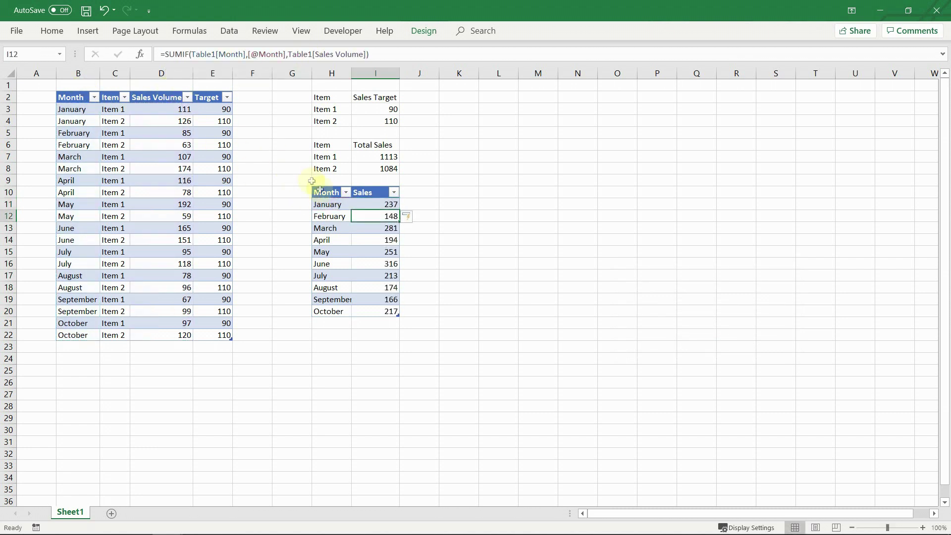
click(324, 192)
key(ctrl+a)
Step: Insert a clustered column chart of monthly sales, placed and enlarged beside the summary table
click(87, 31)
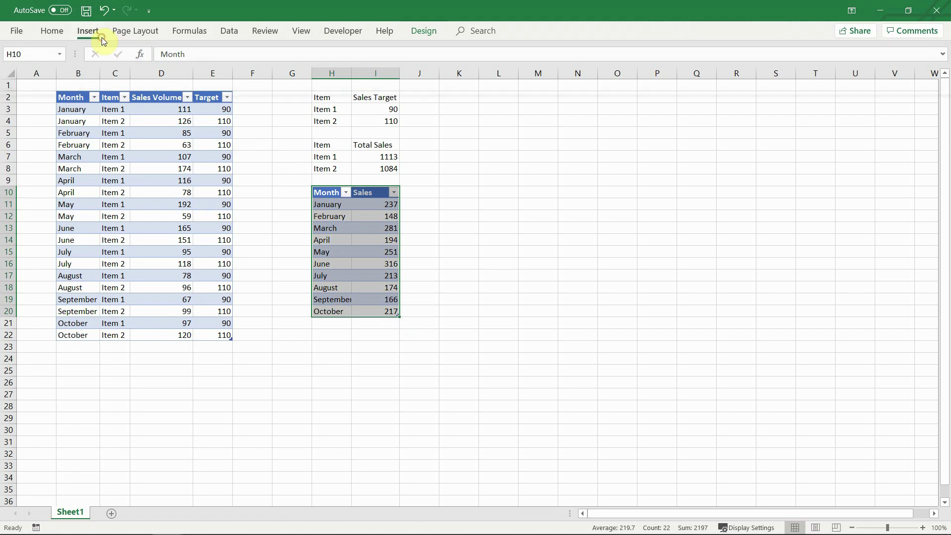
click(449, 50)
click(452, 90)
drag(524, 219, 656, 106)
drag(731, 271, 874, 319)
click(418, 335)
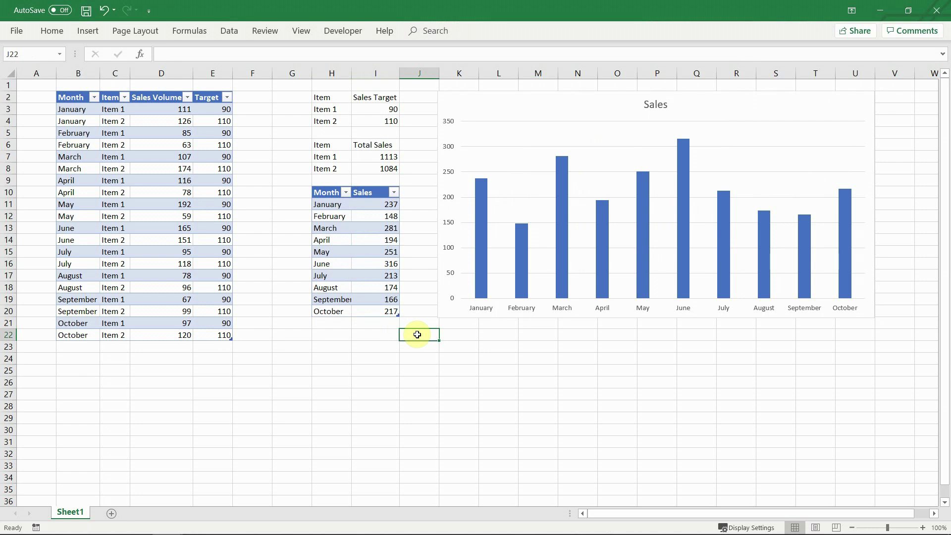
Step: Add two November rows below the source data, labelled Item 1 and Item 2
click(60, 347)
text(November)
key(Return)
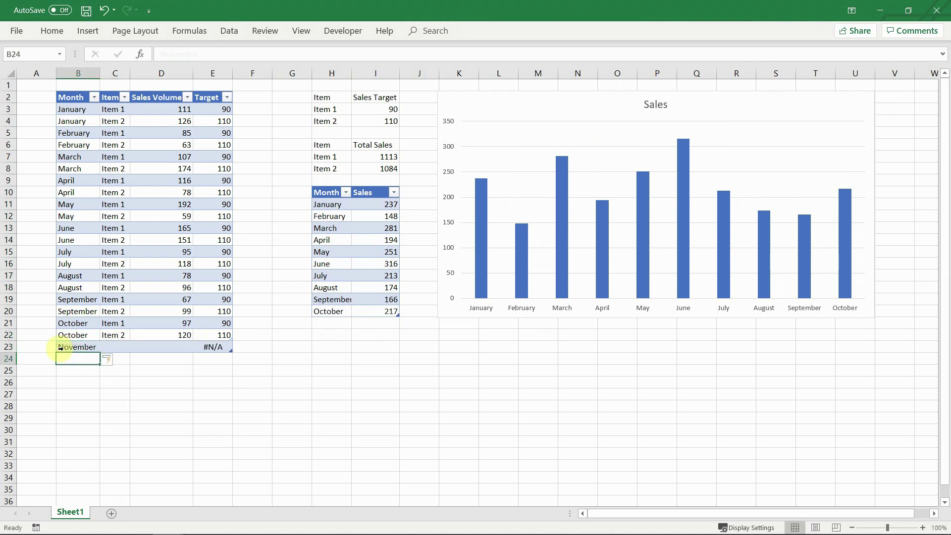
key(shift+Up)
key(ctrl+d)
key(Up)
key(Up)
key(Up)
key(Right)
key(shift+Down)
key(ctrl+c)
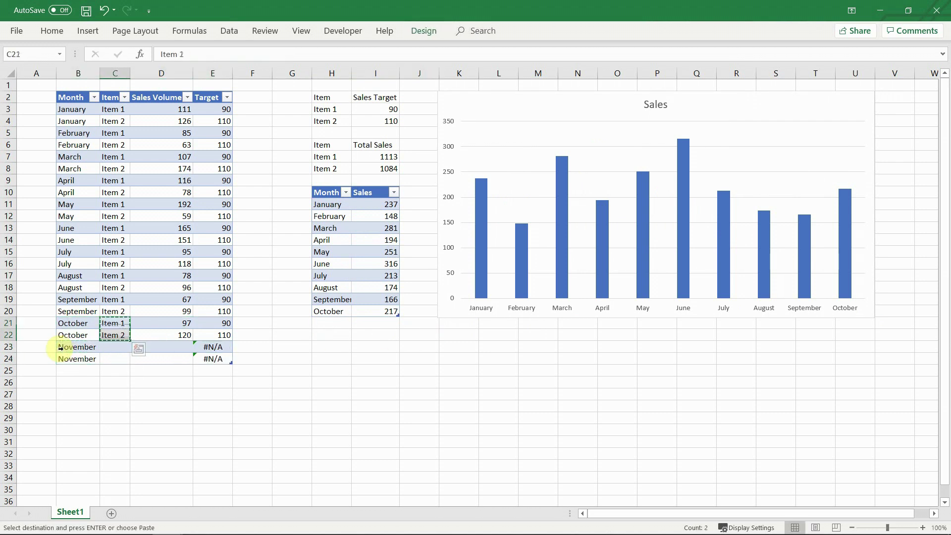
key(Down)
key(Down)
key(ctrl+v)
Step: Enter November sales of 67 for Item 1 and 120 for Item 2
key(Right)
text(67)
key(Return)
text(120)
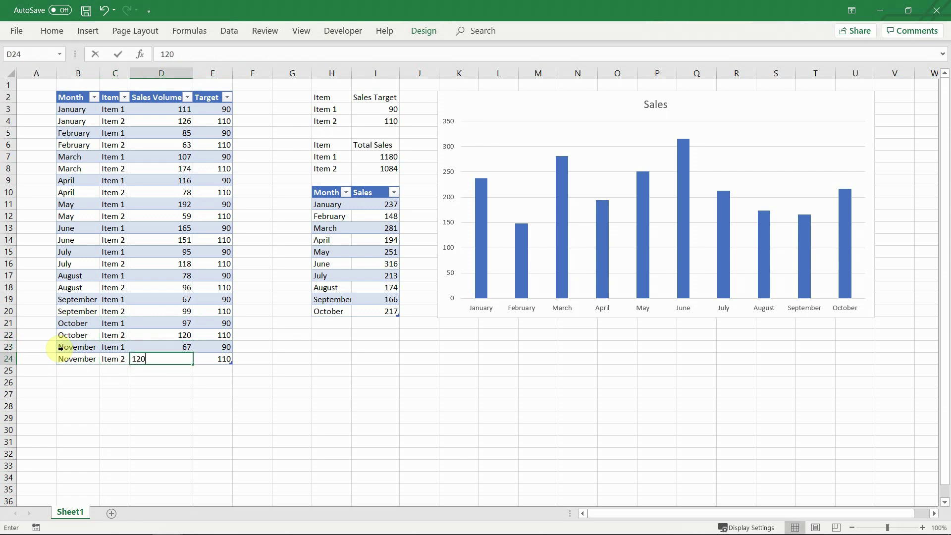
key(Return)
Step: Add November below October in the summary table and widen column H to fit the month names
click(329, 323)
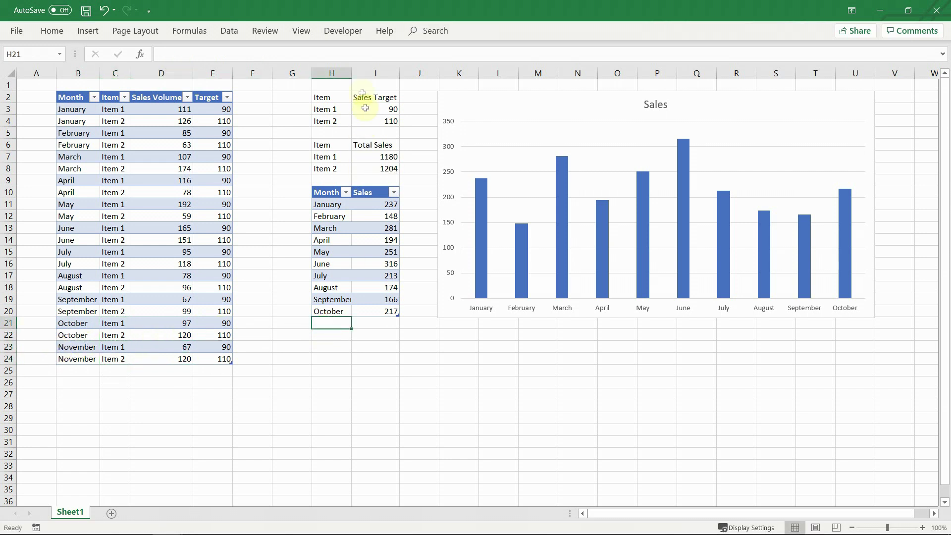
double_click(352, 72)
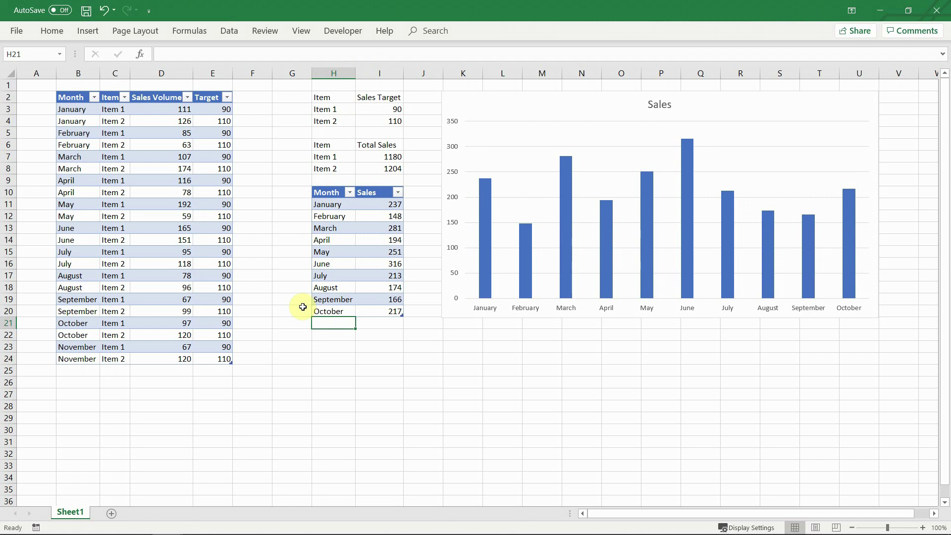
text(November)
key(Return)
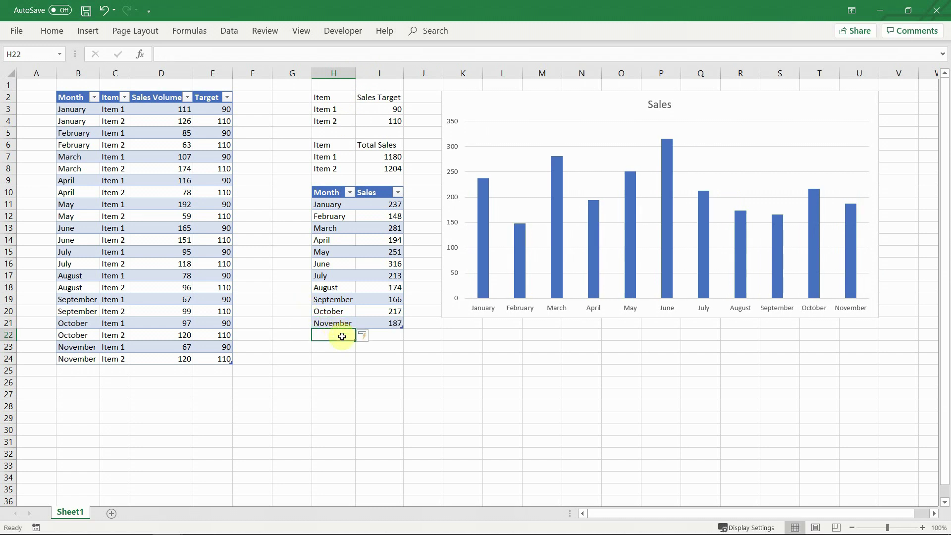
Step: Delete the old clustered column sales chart
click(79, 109)
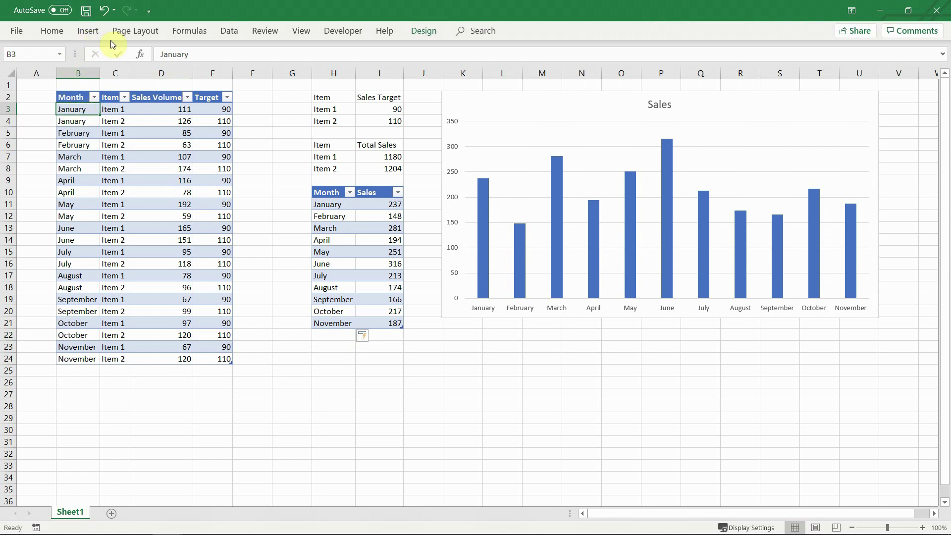
click(554, 99)
key(Delete)
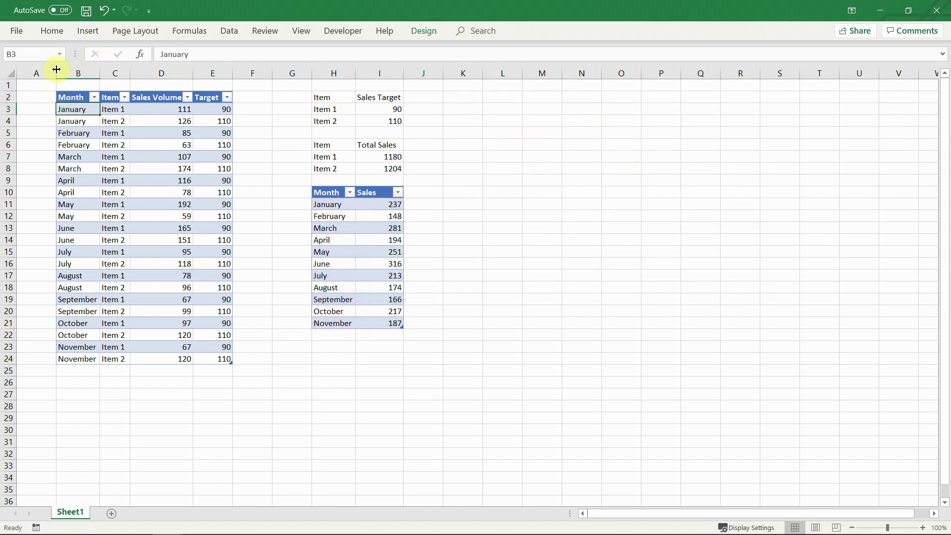
Step: Create a PivotChart from the sales table on the existing worksheet at cell K2
click(87, 31)
click(525, 80)
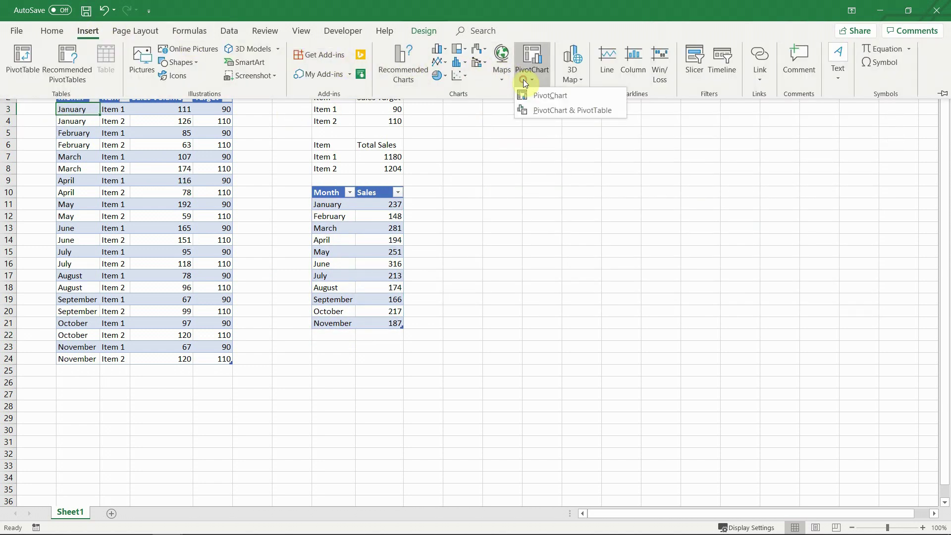
click(539, 95)
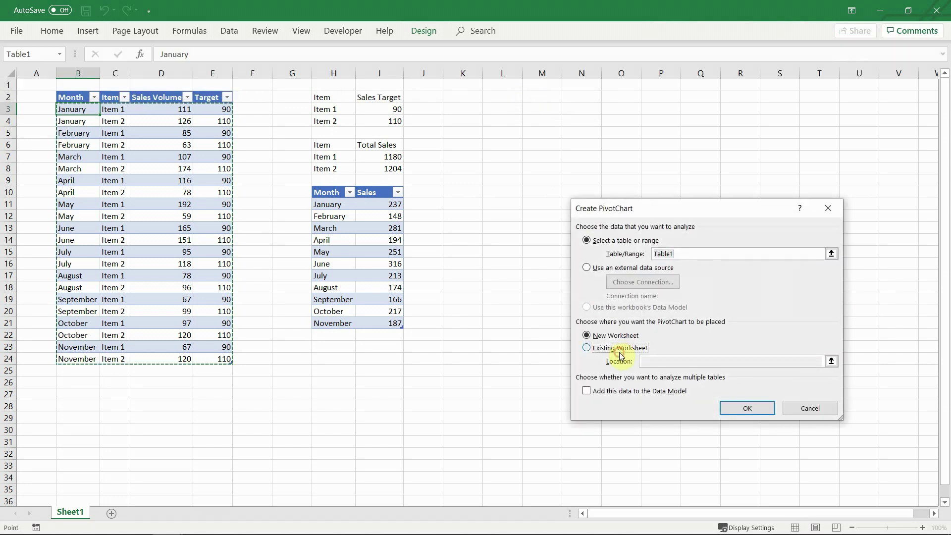
click(620, 355)
click(659, 363)
click(469, 100)
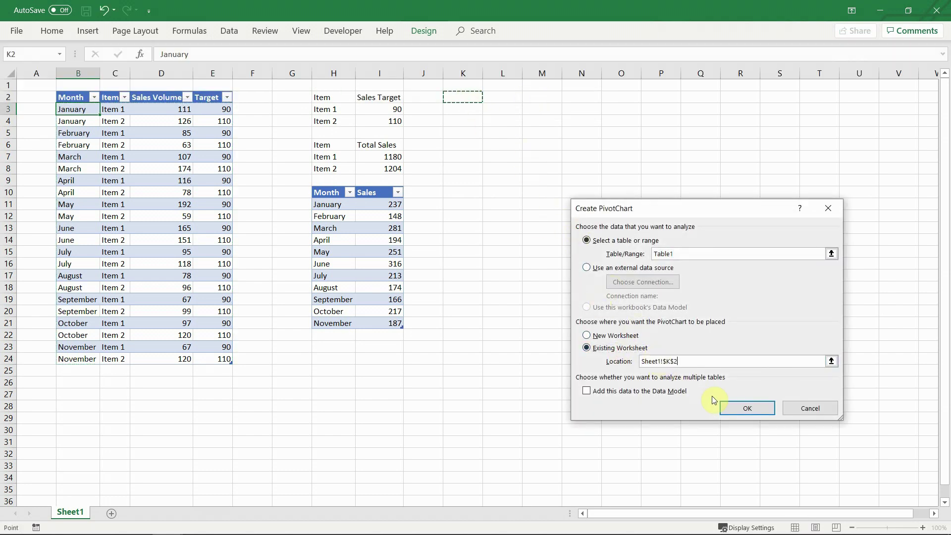
click(746, 407)
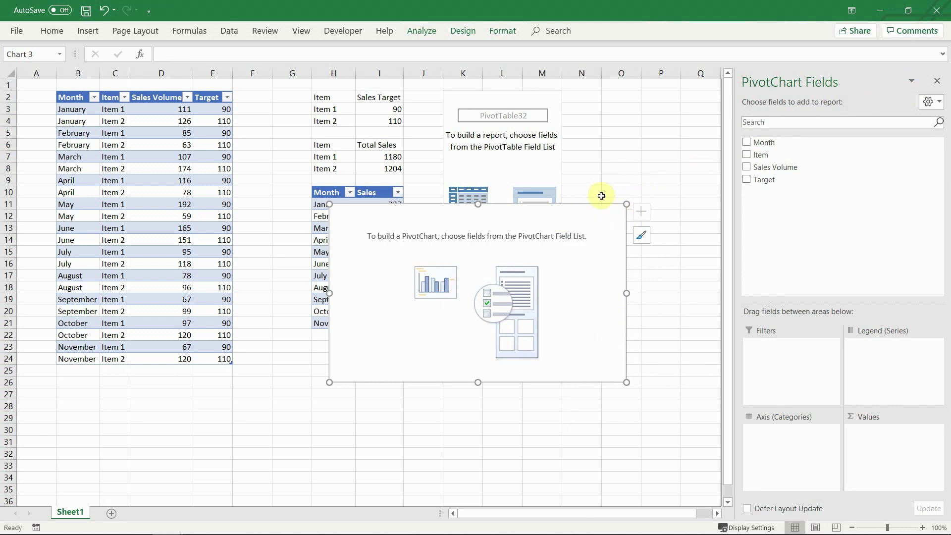
Step: Put Month on the axis and Sum of Sales Volume as values, then enlarge the chart below the pivot table
drag(763, 143, 762, 438)
drag(762, 166, 877, 451)
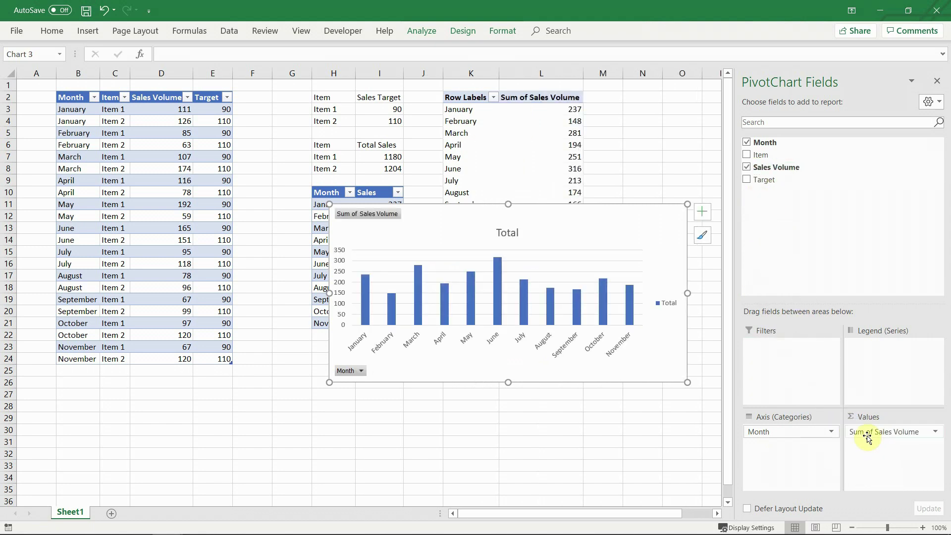
click(937, 81)
drag(563, 220, 675, 274)
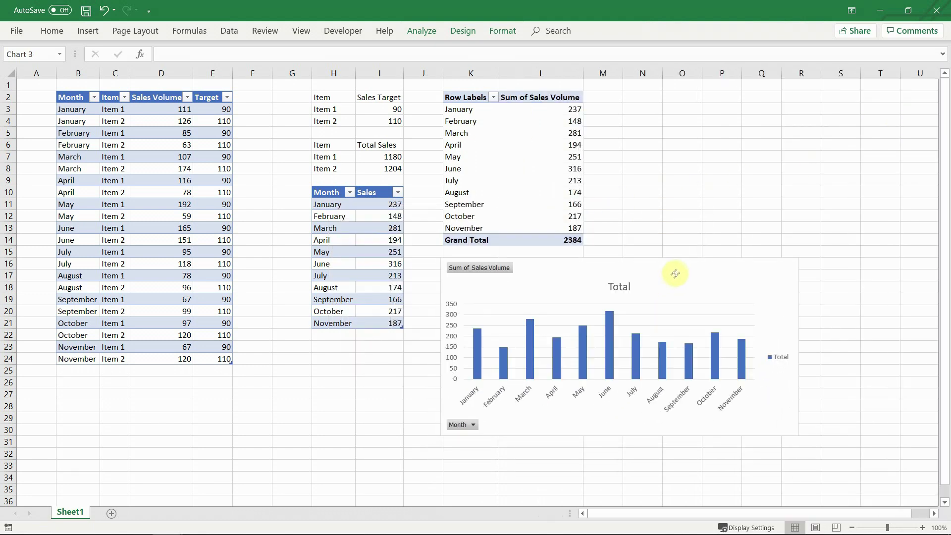
click(675, 273)
drag(798, 434, 901, 494)
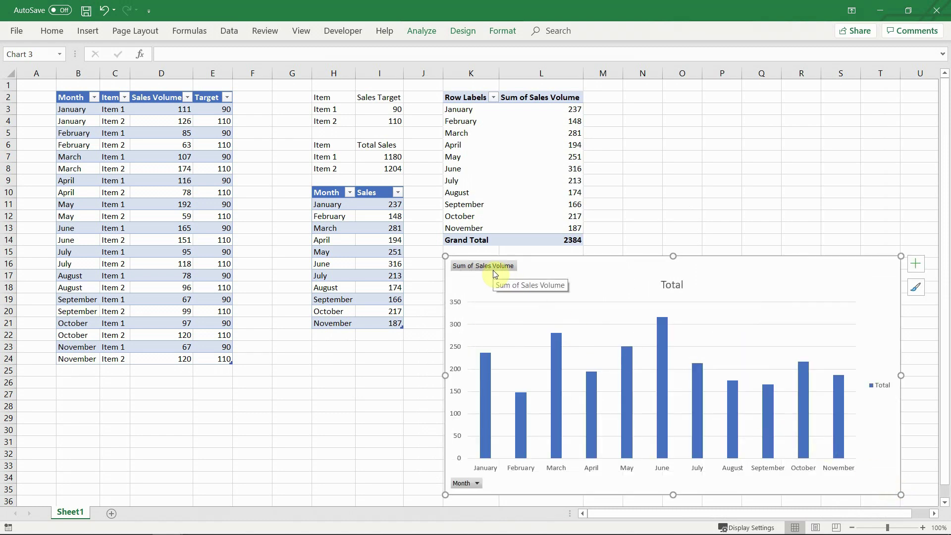
Step: Hide all field buttons on the PivotChart, keeping its Total chart title
right_click(478, 267)
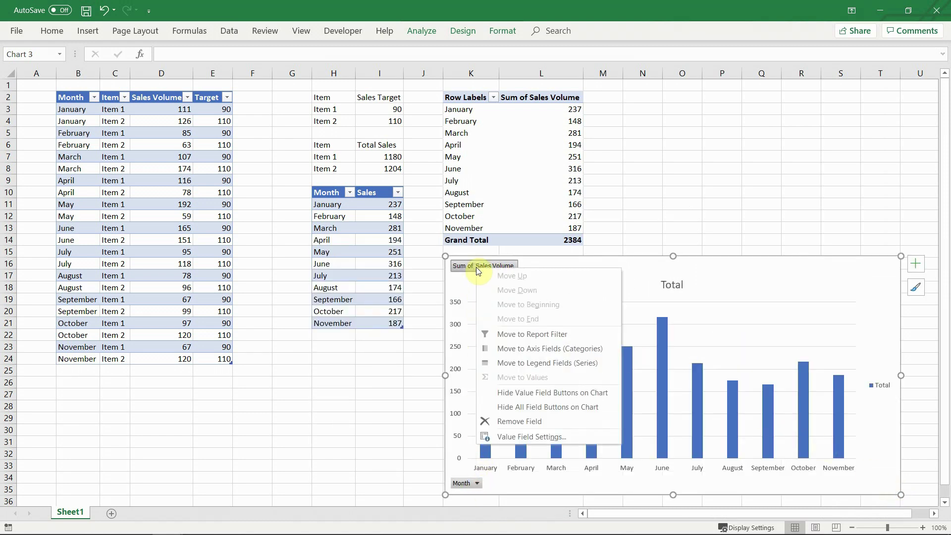
click(522, 407)
click(683, 268)
key(Delete)
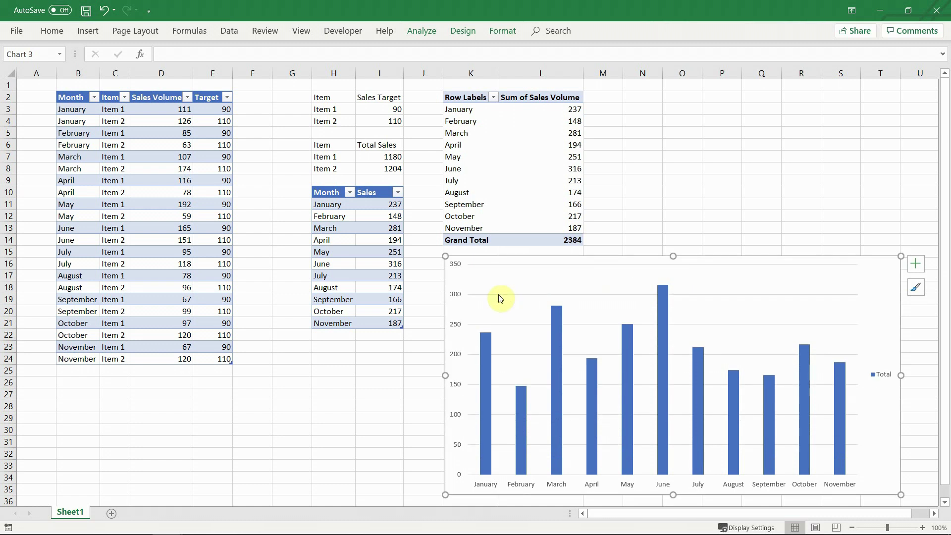
key(ctrl+z)
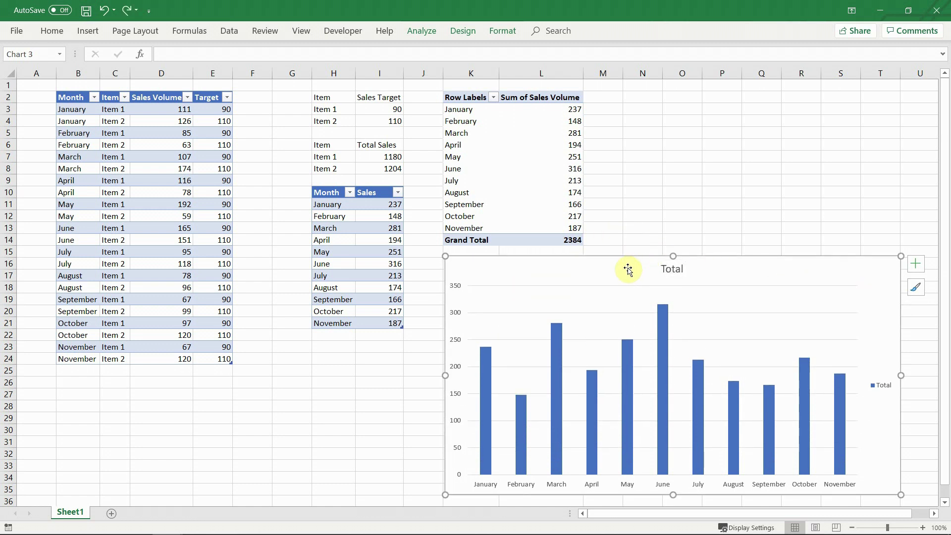
click(502, 31)
Step: Insert an Item slicer for the PivotChart and place it below the Month/Sales table
click(463, 31)
click(427, 35)
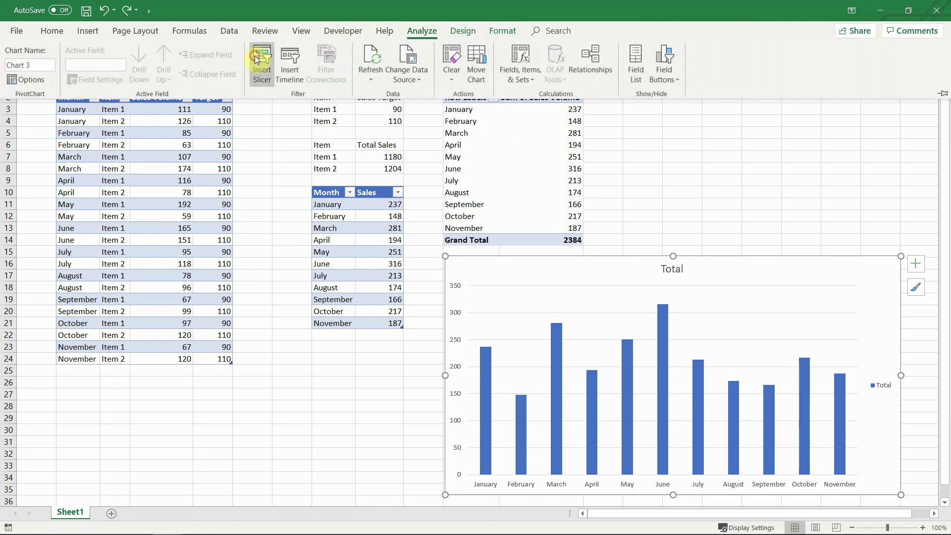
click(254, 59)
click(647, 242)
click(705, 457)
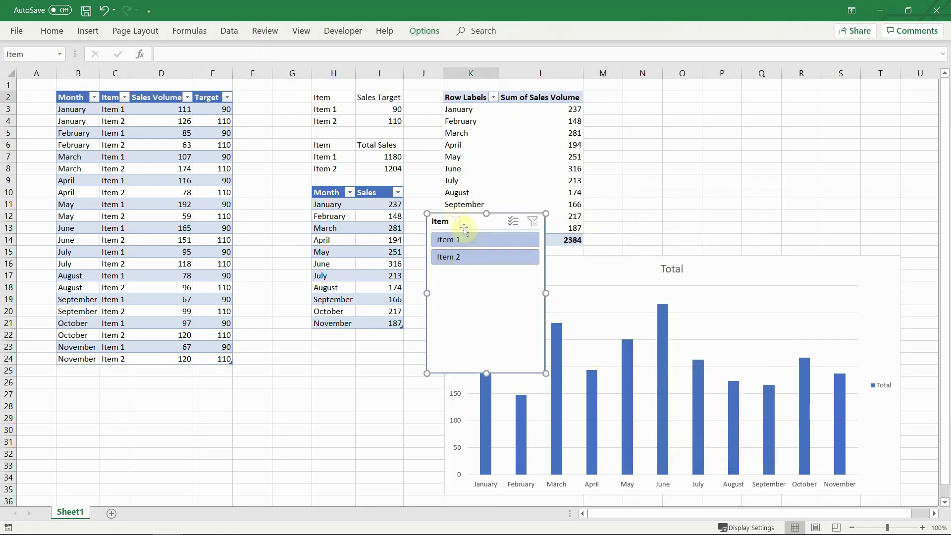
drag(463, 220, 376, 436)
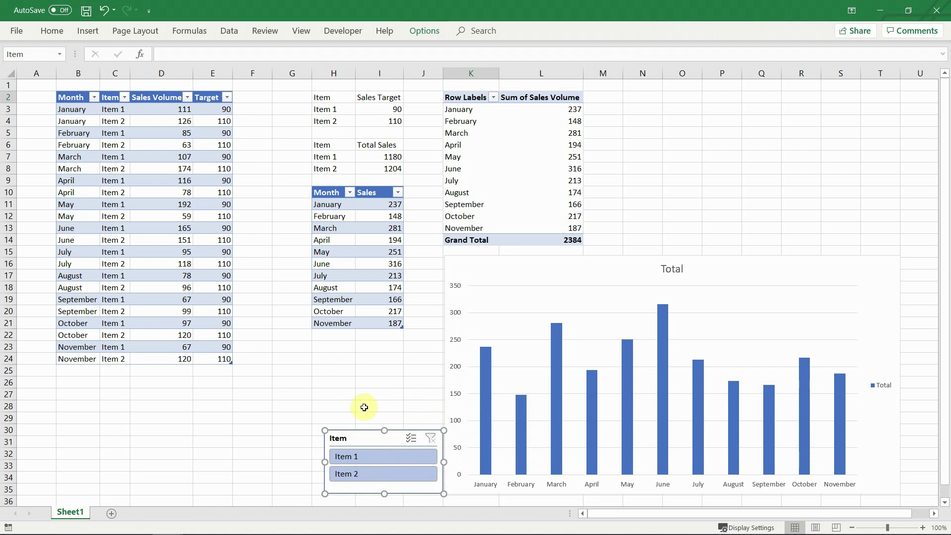
Step: Test the slicer on Item 1 and Item 2, then clear its filter to show both items
click(360, 456)
click(361, 474)
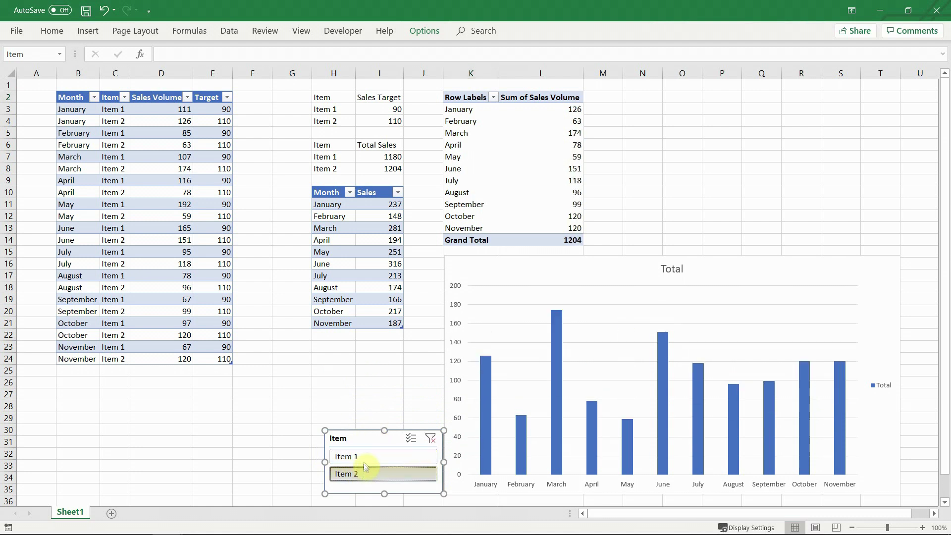
click(386, 456)
click(430, 437)
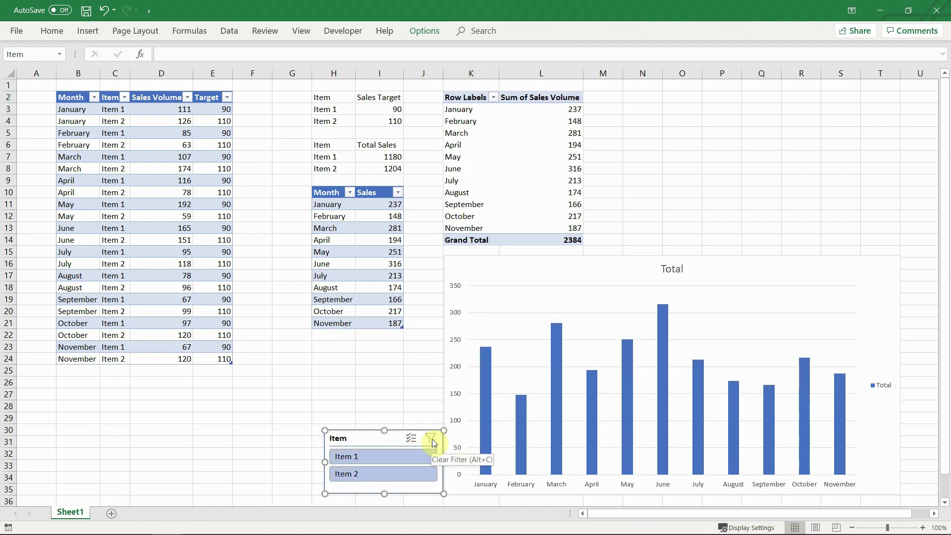
click(81, 371)
Step: Add December in B25:B26 with Item 1 and Item 2 labels copied into C25:C26
text(Dece)
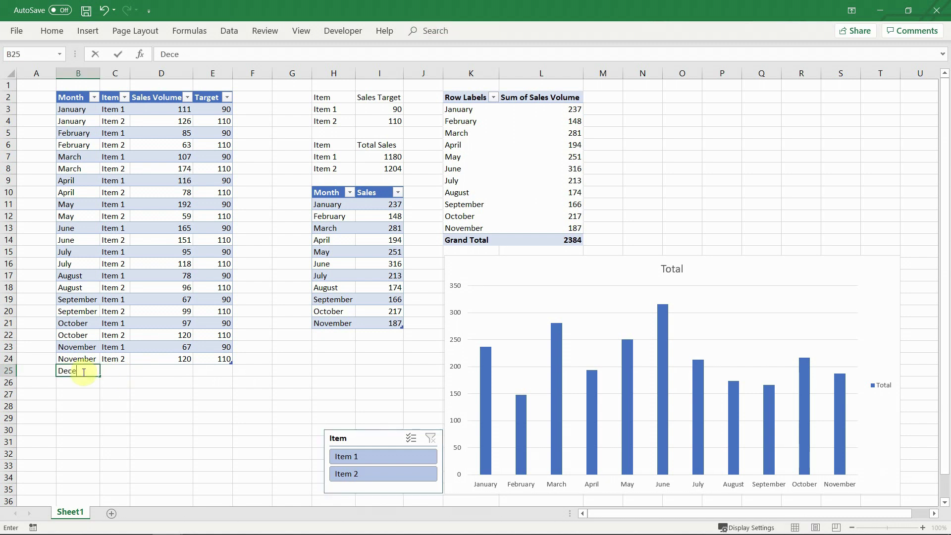
key(ctrl+Return)
key(ctrl+c)
key(Down)
key(ctrl+v)
key(Up)
key(Up)
key(Up)
key(Right)
key(shift+Down)
key(ctrl+c)
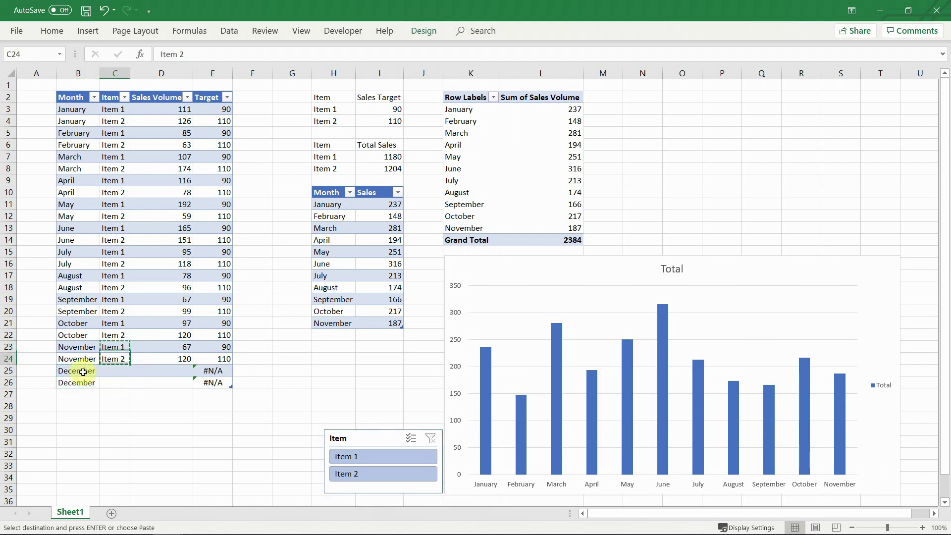
key(Down)
key(Down)
key(ctrl+v)
key(Right)
Step: Enter December sales of 130 for Item 1 and 110 for Item 2
text(130)
key(Return)
text(110)
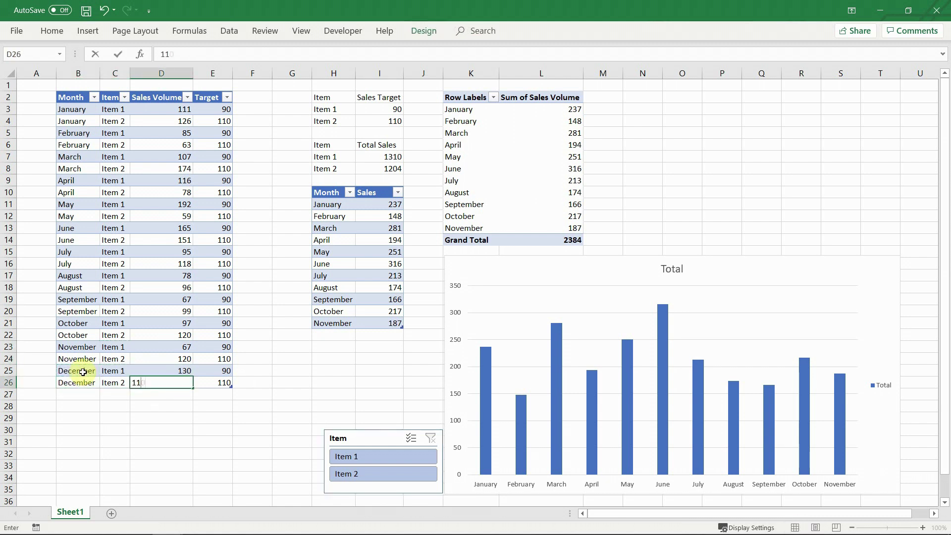
key(Return)
Step: Update the PivotChart's data so December appears with 240 and a 2624 grand total
click(477, 264)
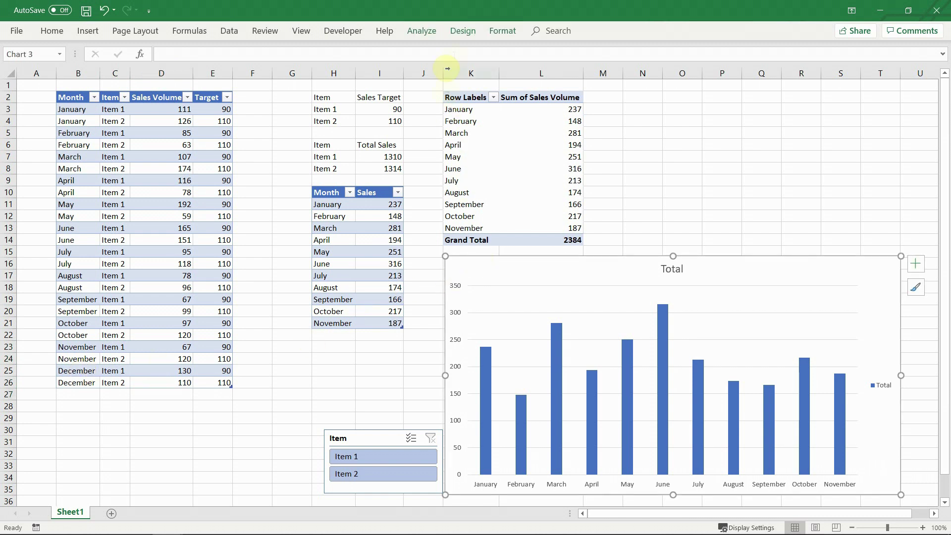
click(422, 30)
click(377, 53)
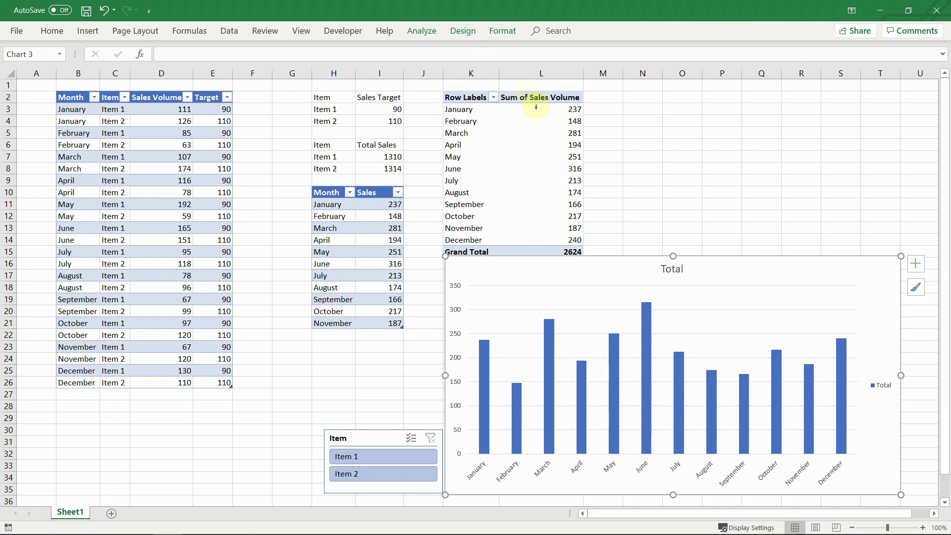
mouse_move(561, 136)
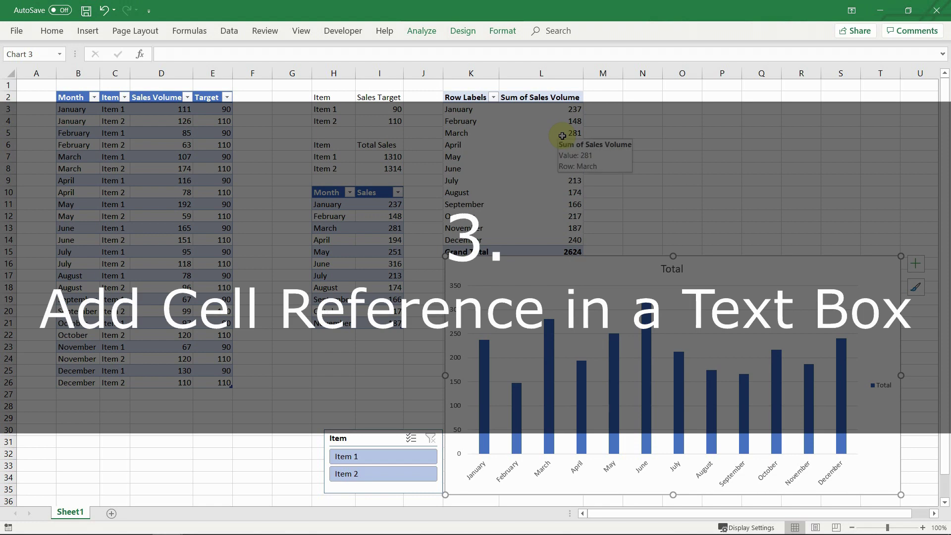
click(603, 123)
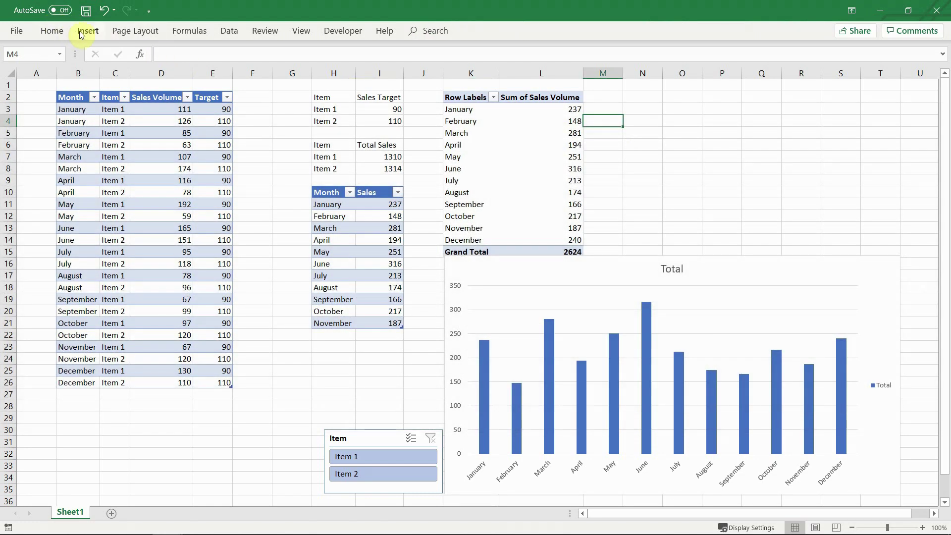
Step: Draw a text box to the right of the pivot table
click(82, 33)
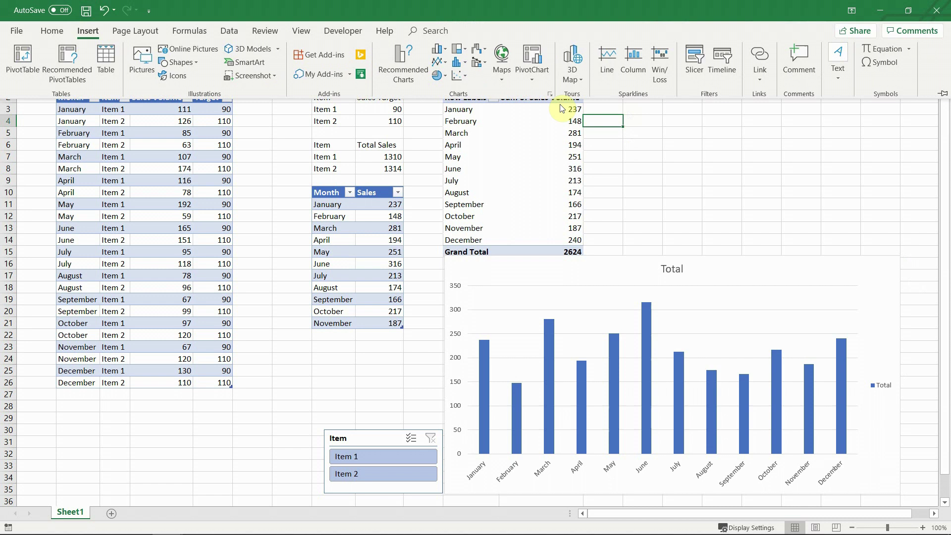
click(833, 74)
click(809, 124)
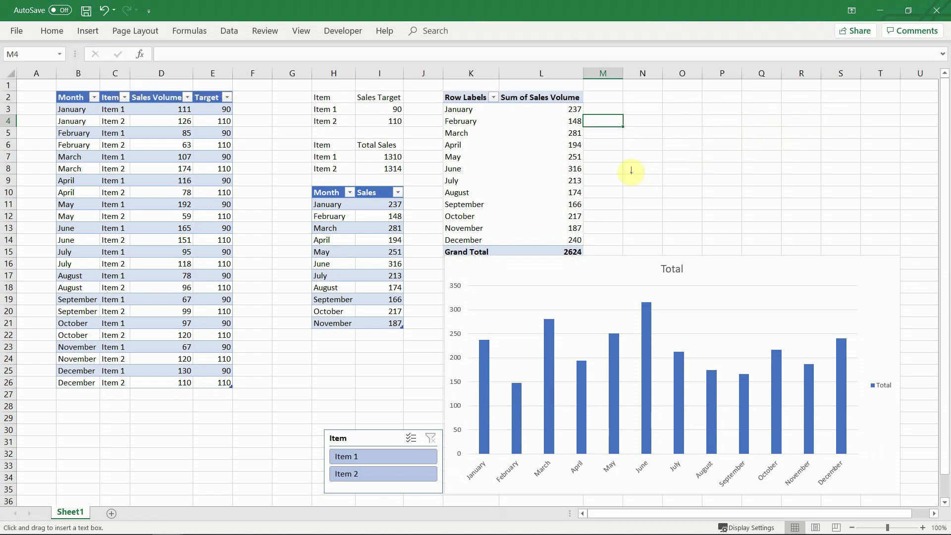
drag(622, 159, 706, 201)
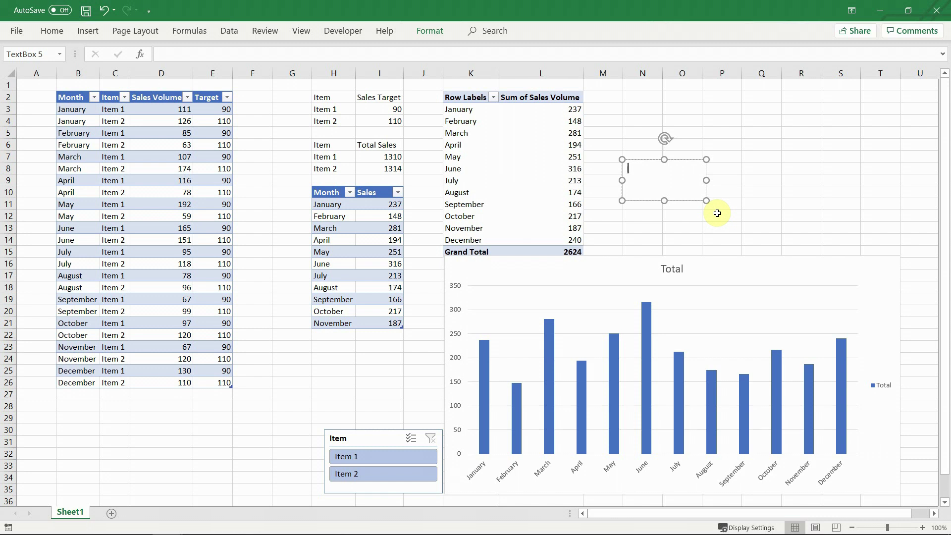
Step: Link the text box to cell I7 so it shows Item 1's total of 1310
click(483, 55)
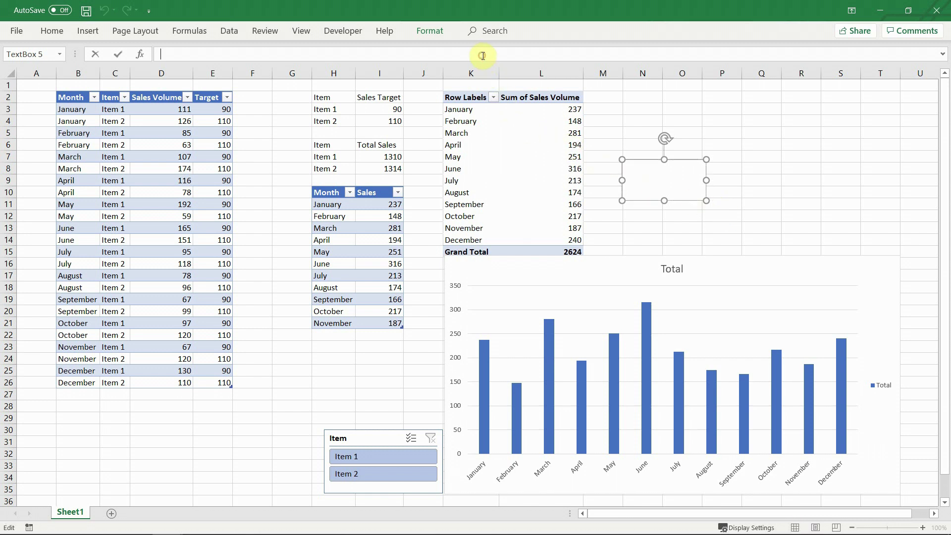
text(=)
click(386, 156)
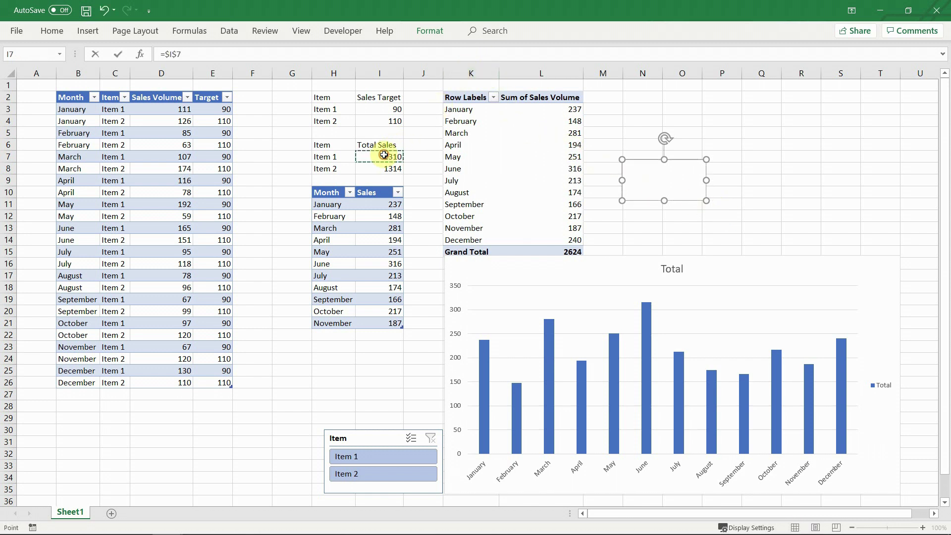
key(Return)
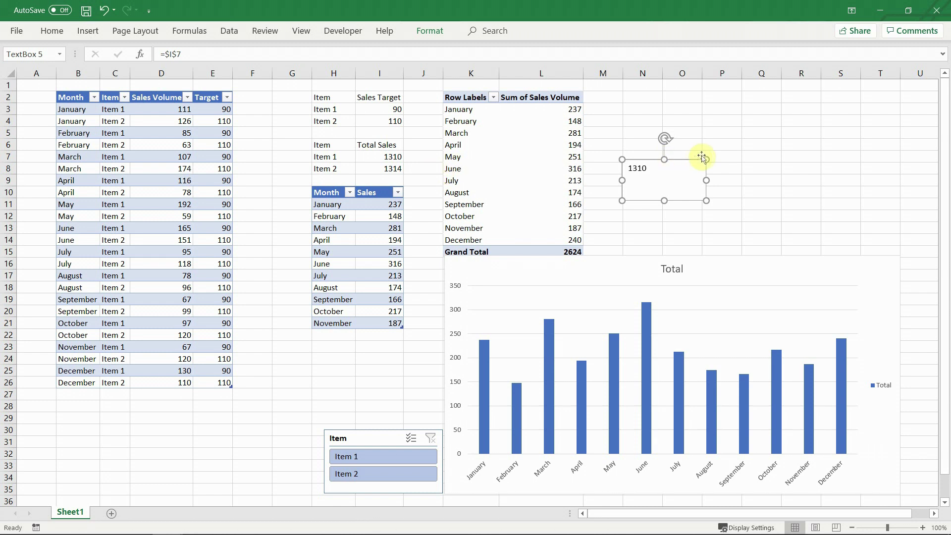
Step: Format the linked 1310 figure as larger, bold, centred grey text
click(52, 31)
click(257, 55)
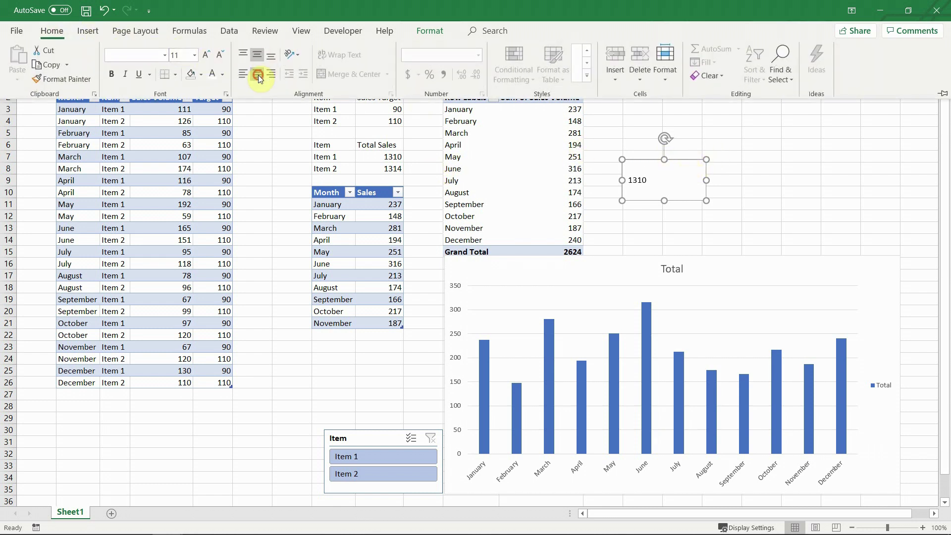
click(207, 53)
click(207, 54)
click(207, 53)
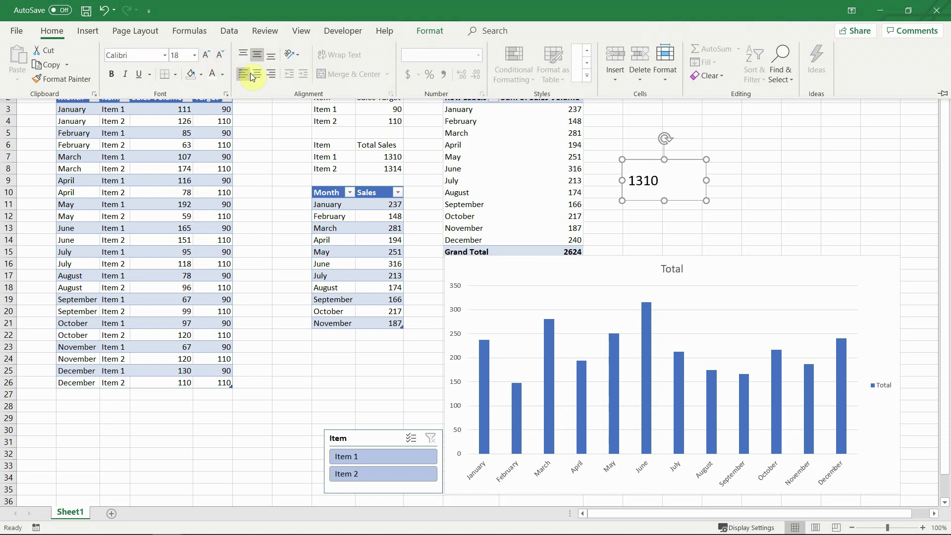
click(258, 74)
click(111, 74)
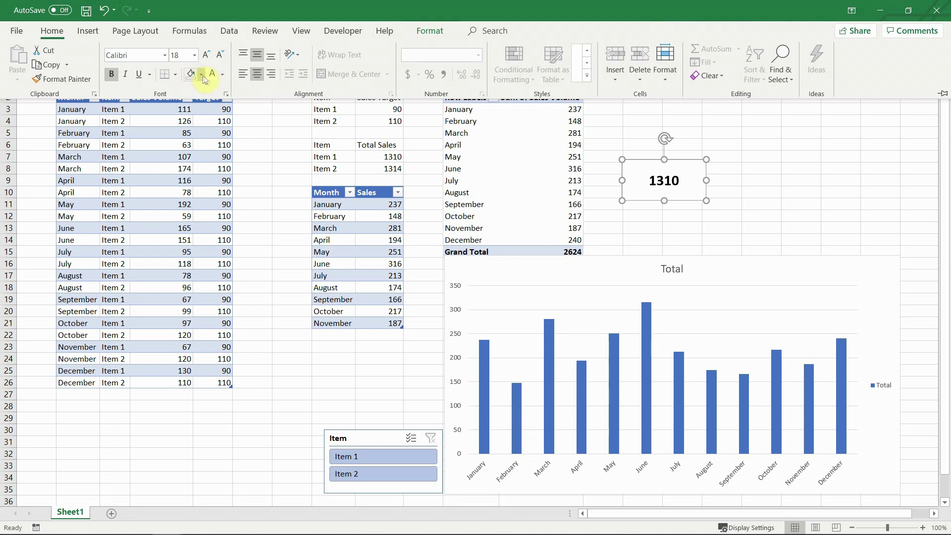
click(222, 74)
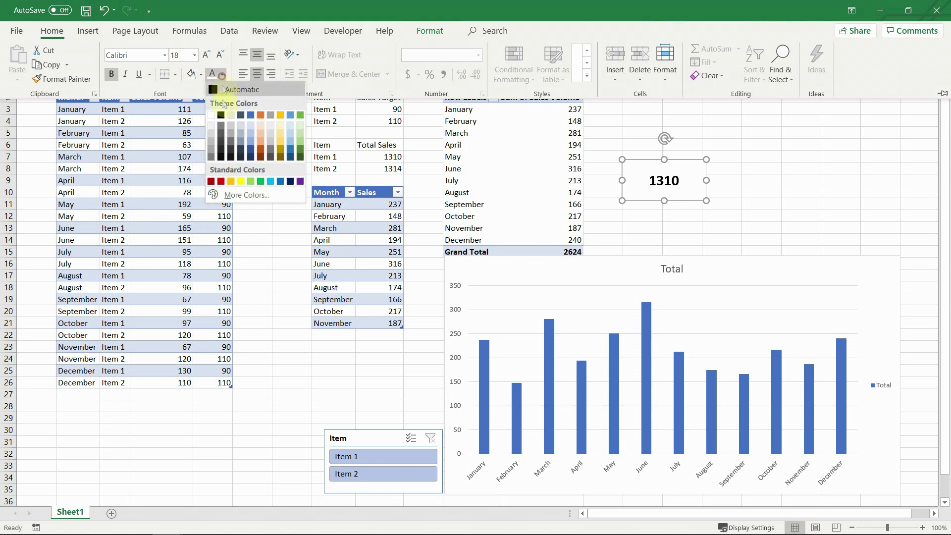
click(210, 157)
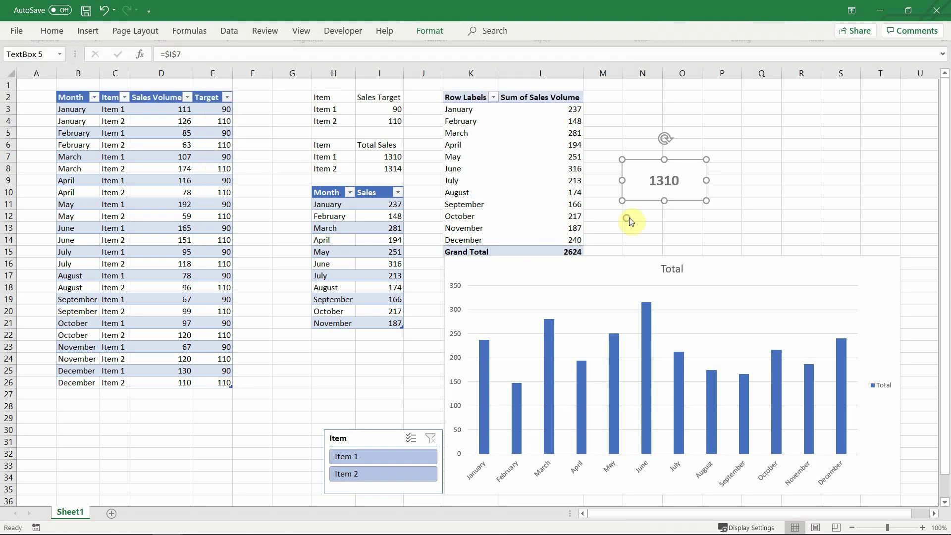
click(632, 214)
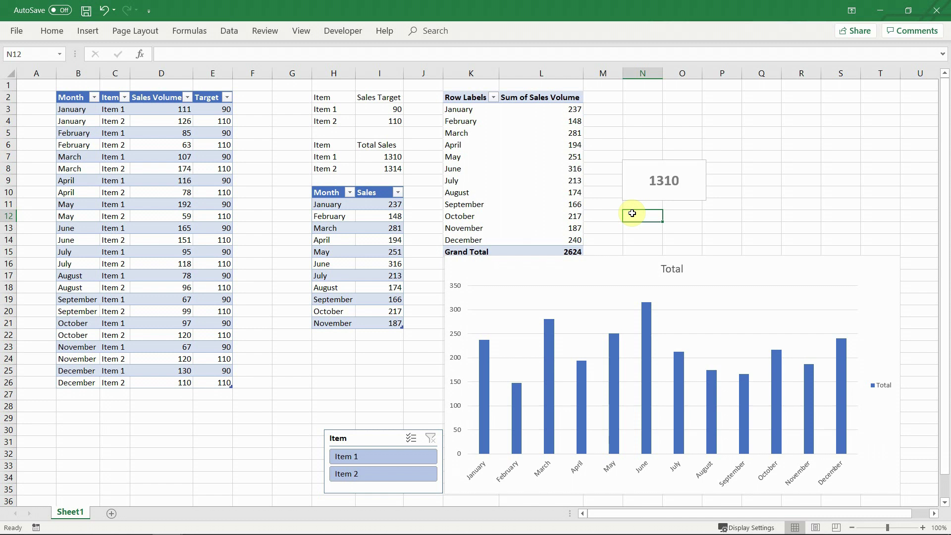
Step: Change December's Item 1 sales in D25 to 99 and move the chart slightly lower
click(171, 370)
text(99)
key(Return)
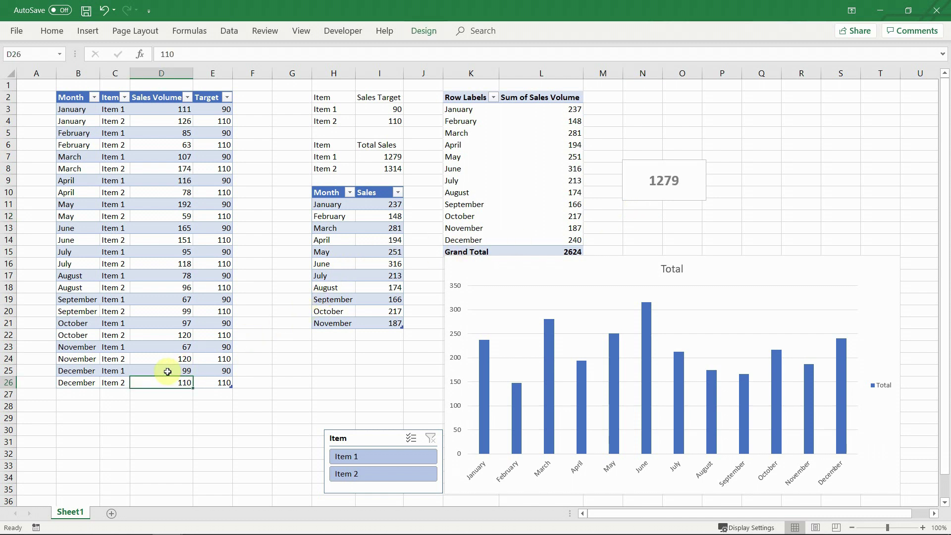
click(656, 180)
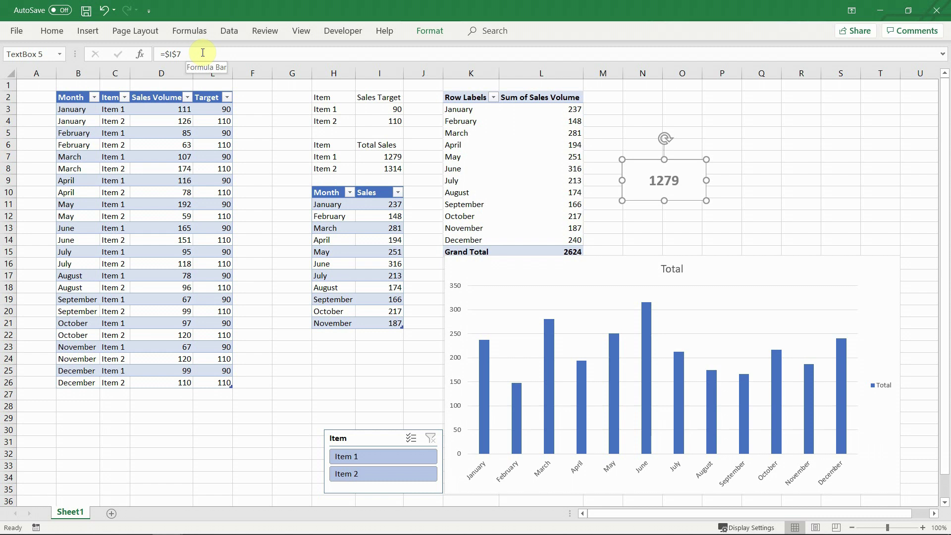
drag(719, 267, 670, 297)
Step: Try linking the text box to the pivot Grand Total, dismiss the error, and cancel the edit
click(664, 181)
drag(241, 54, 140, 53)
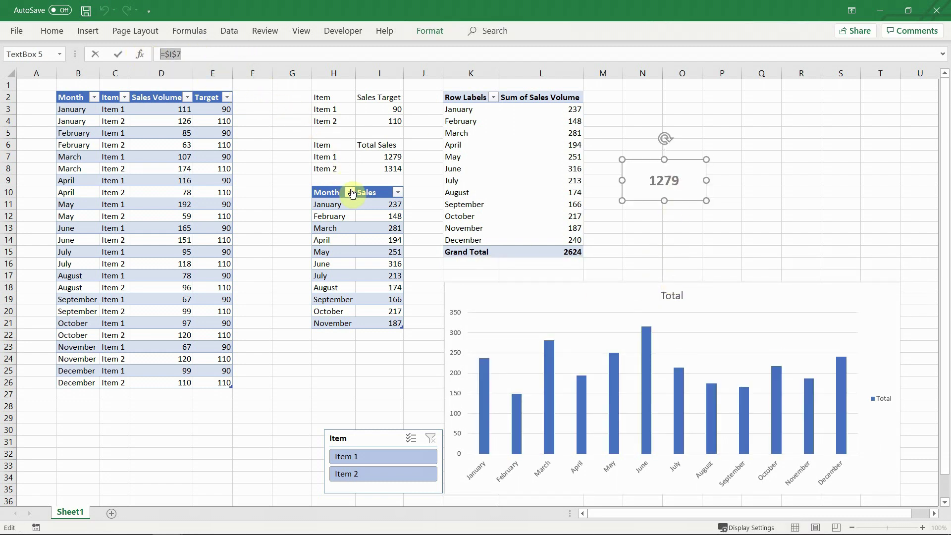
text(=)
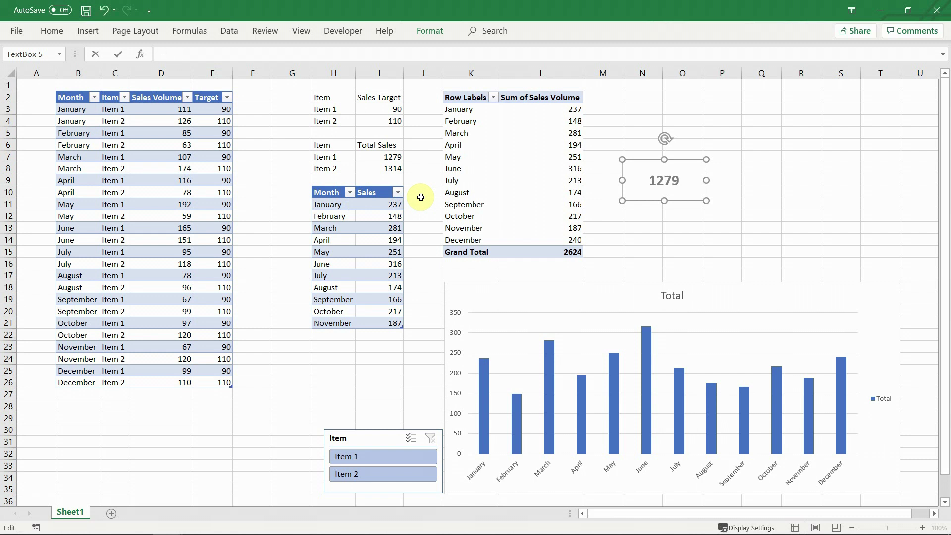
click(574, 252)
key(Return)
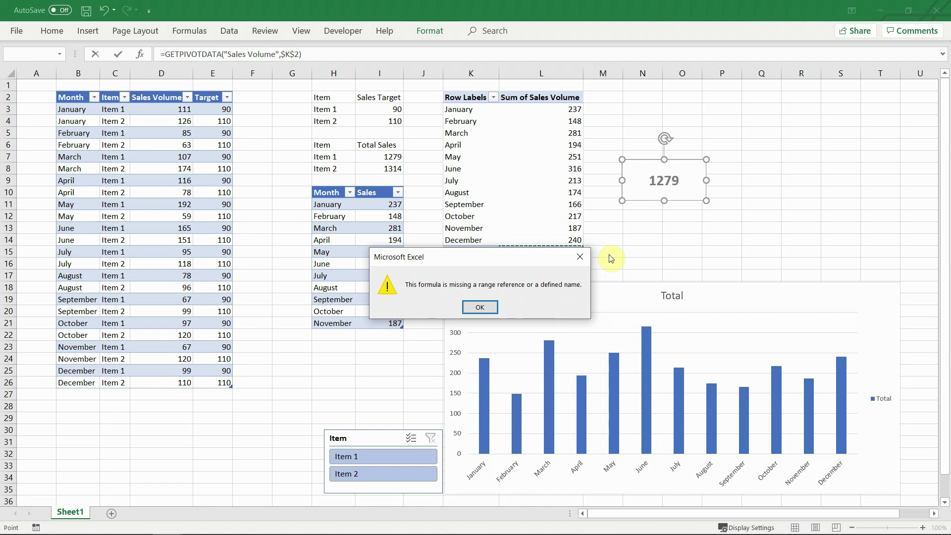
click(479, 307)
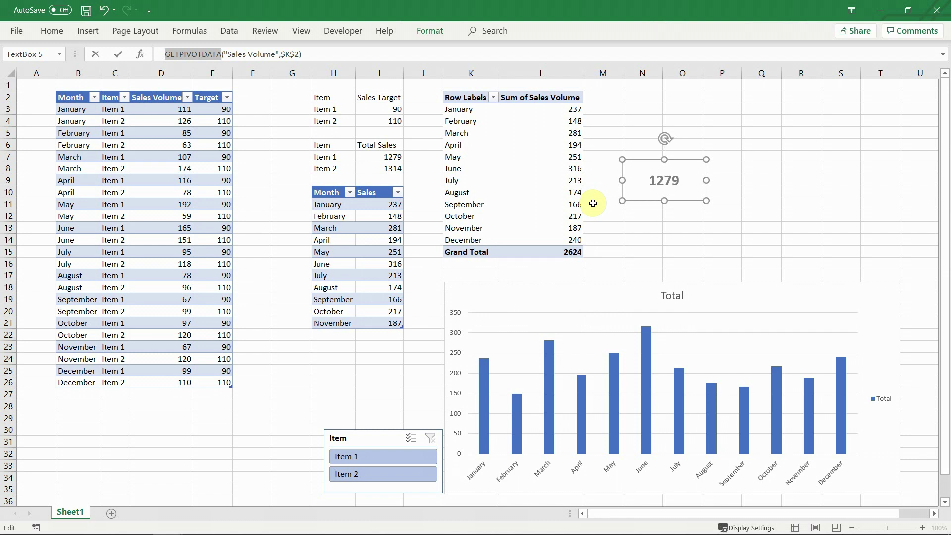
click(472, 85)
key(Escape)
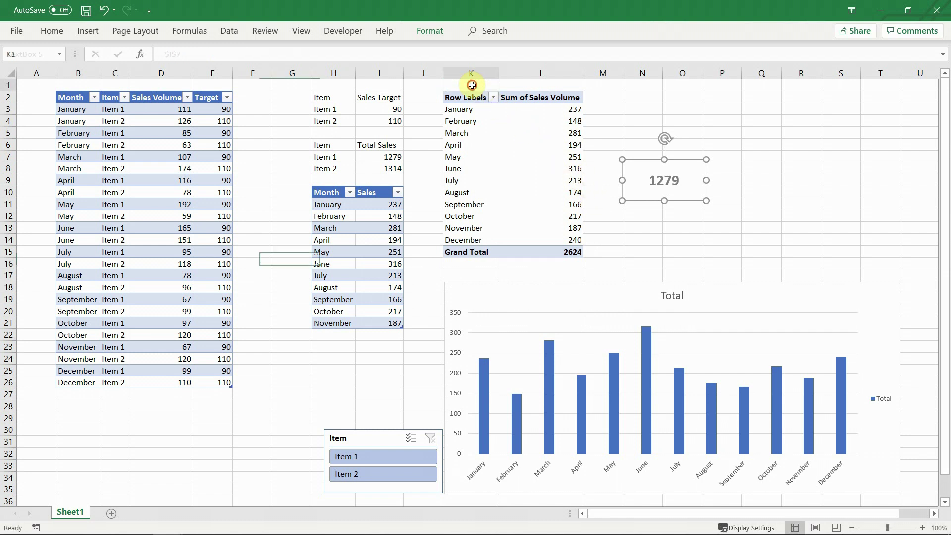
click(472, 82)
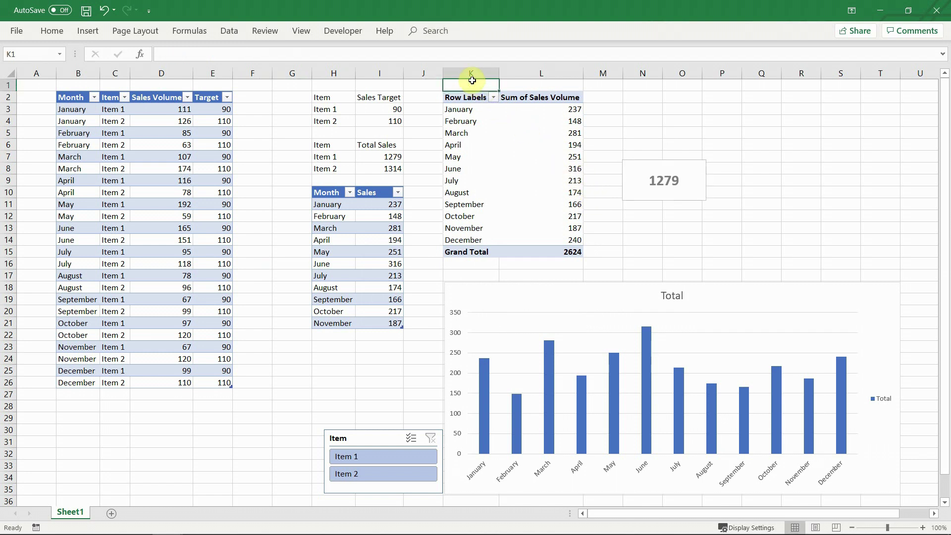
Step: Enter a 'Total Sales: ' label formula in L1 referencing the pivot Grand Total
click(506, 83)
click(479, 53)
text(="Total Sales: "&)
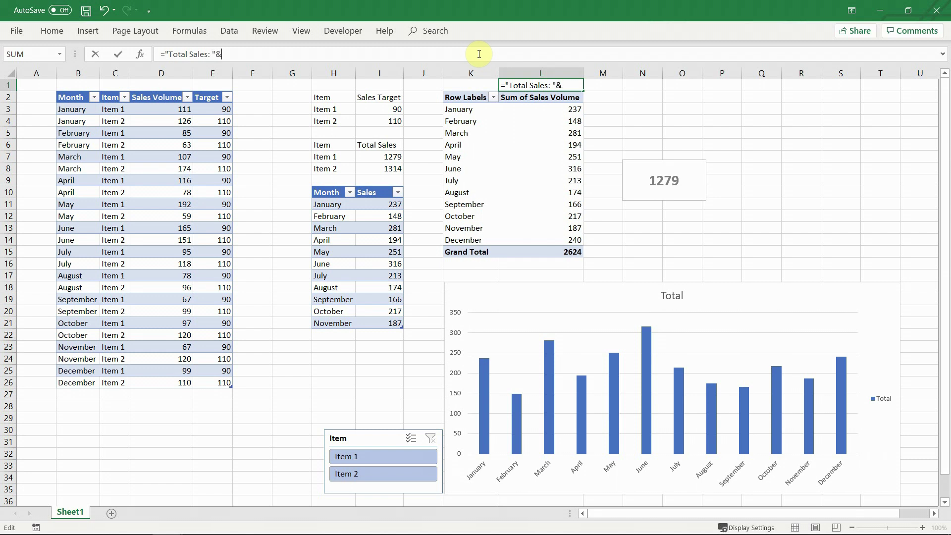
click(538, 250)
key(Return)
Step: Link the text box to cell L1 with =$L$1
click(623, 169)
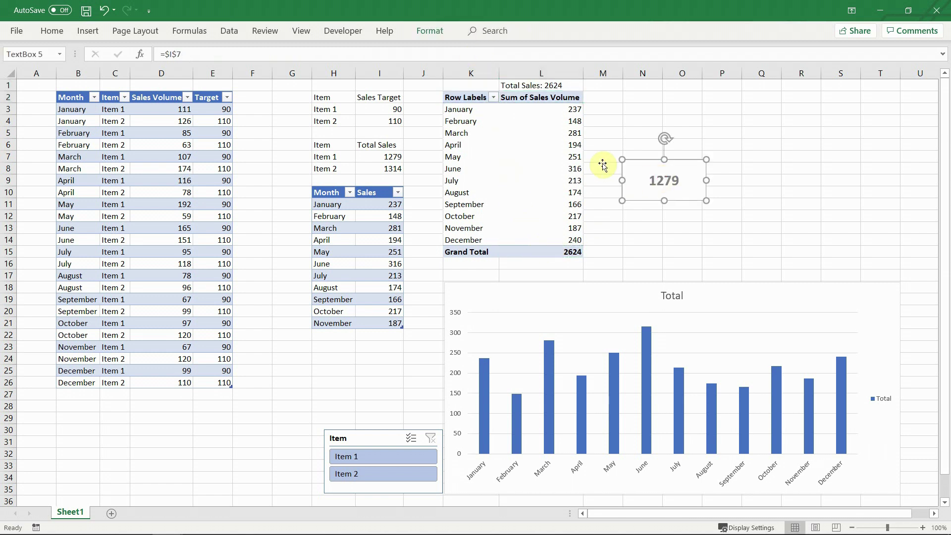
click(530, 85)
key(Return)
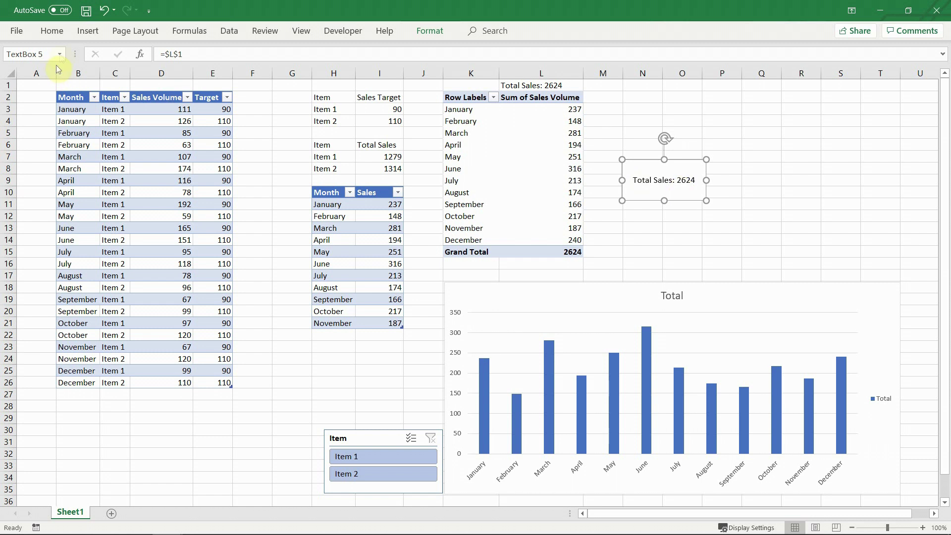
Step: Make the text box bold, larger, and wide enough to show 'Total Sales: 2624' on one line
click(52, 30)
click(109, 74)
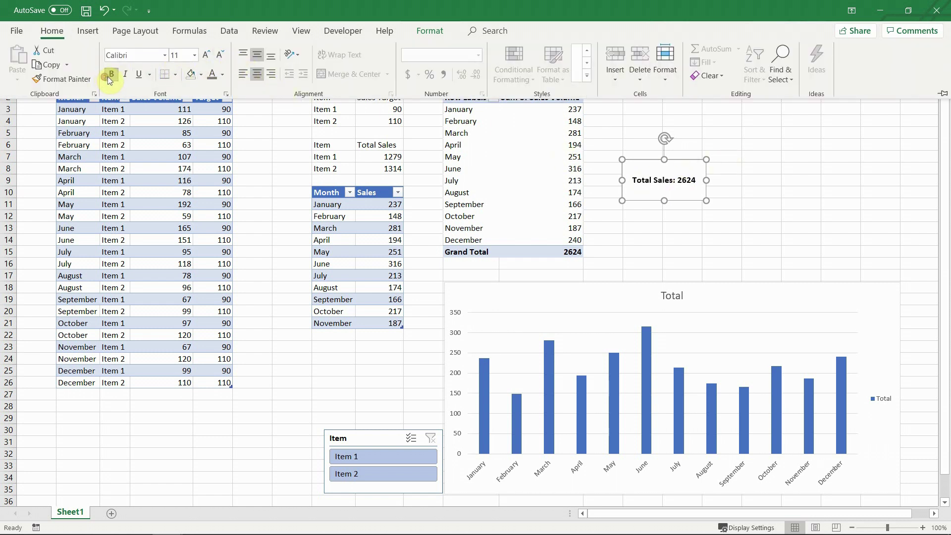
click(208, 55)
click(209, 55)
click(725, 180)
drag(725, 180, 726, 180)
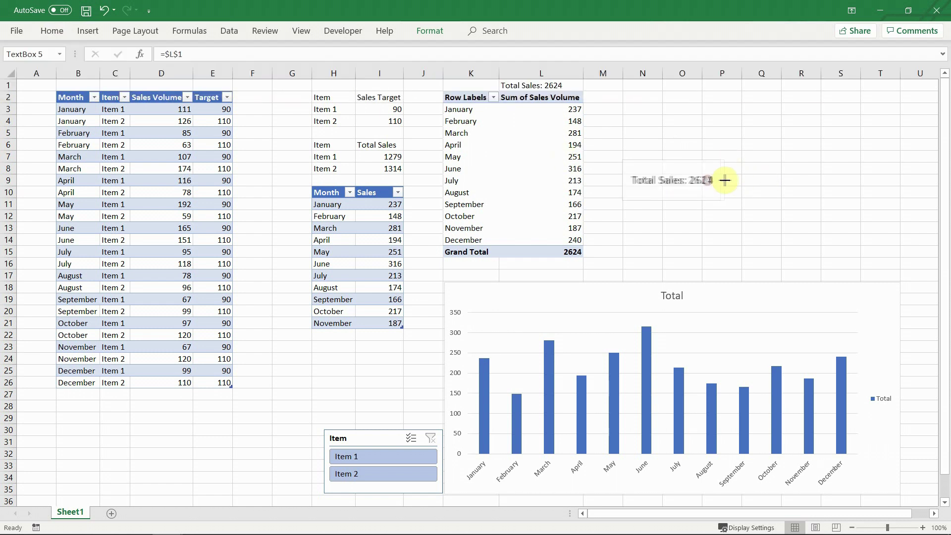
click(683, 226)
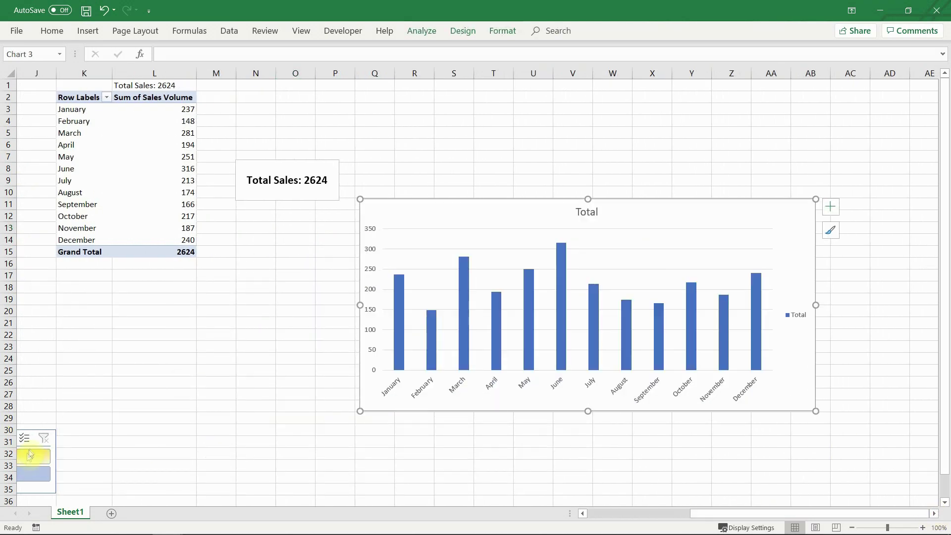
Step: Move the Item slicer to the lower left, then reposition the chart up-left and enlarge it
drag(40, 436, 361, 411)
click(389, 205)
drag(297, 419, 110, 421)
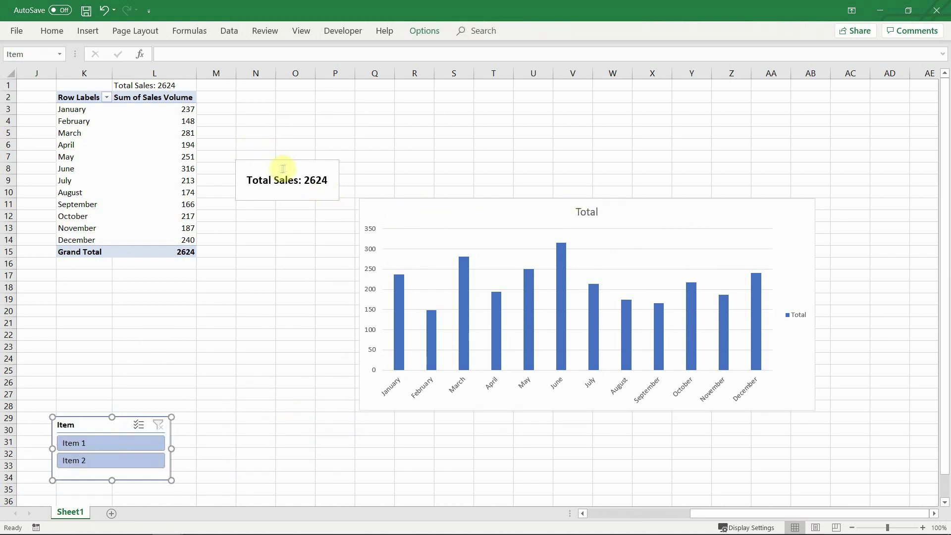
drag(282, 166, 131, 271)
scroll(374, 214, right, 1)
drag(374, 214, 263, 102)
drag(828, 255, 831, 484)
Step: Delete the chart title, legend and vertical value axis
click(505, 123)
click(514, 103)
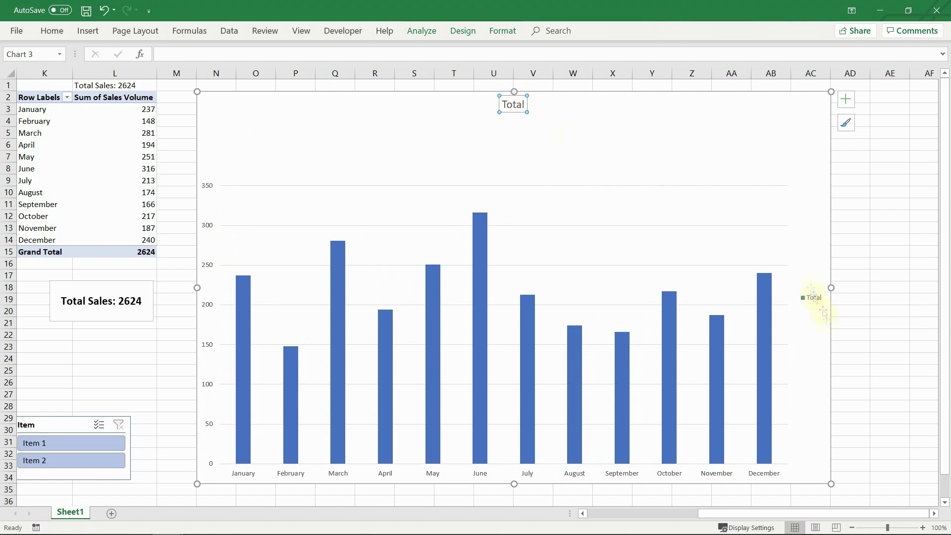
key(Delete)
click(808, 288)
key(Delete)
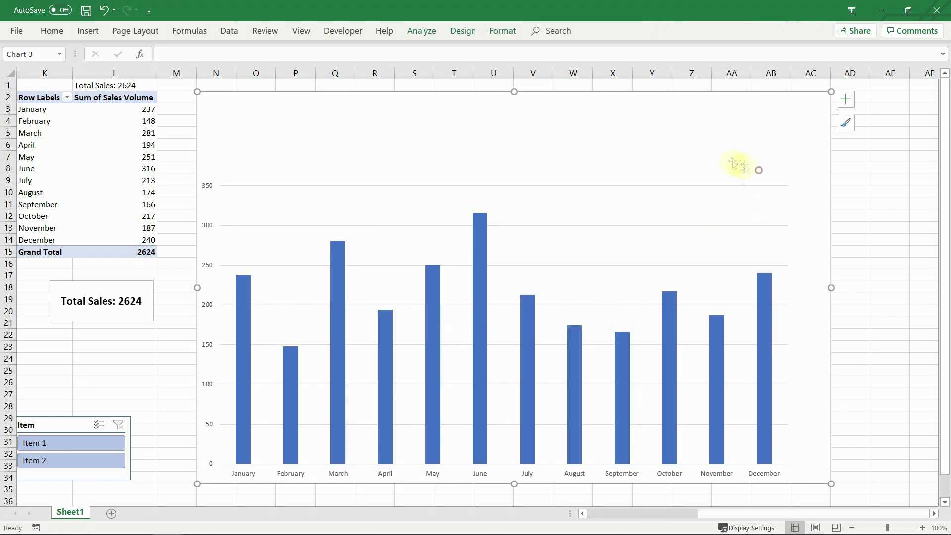
click(209, 188)
key(Delete)
click(718, 217)
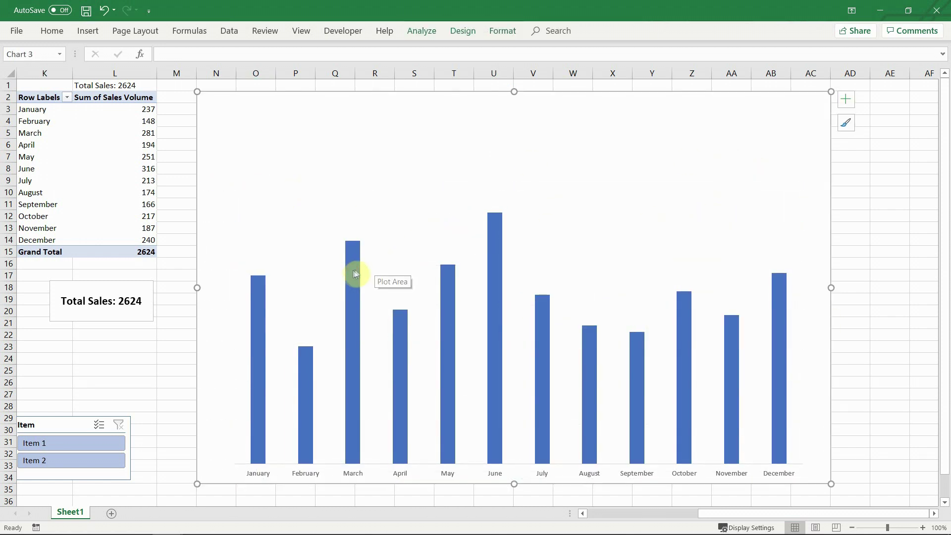
Step: Give the bars a light fill, a border colour and a smaller gap width
double_click(352, 272)
click(792, 121)
click(920, 286)
click(893, 333)
click(788, 308)
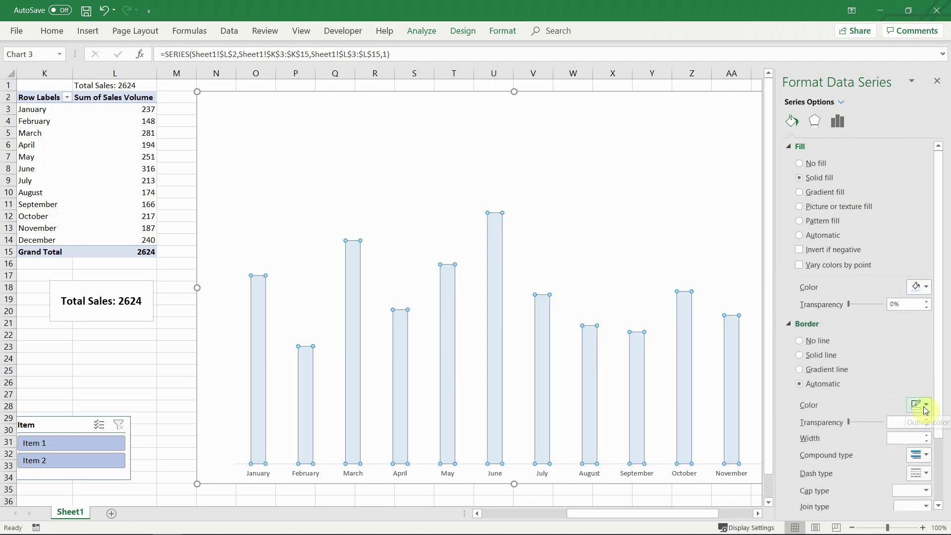
click(920, 404)
click(892, 428)
click(837, 121)
drag(863, 222, 852, 221)
click(937, 81)
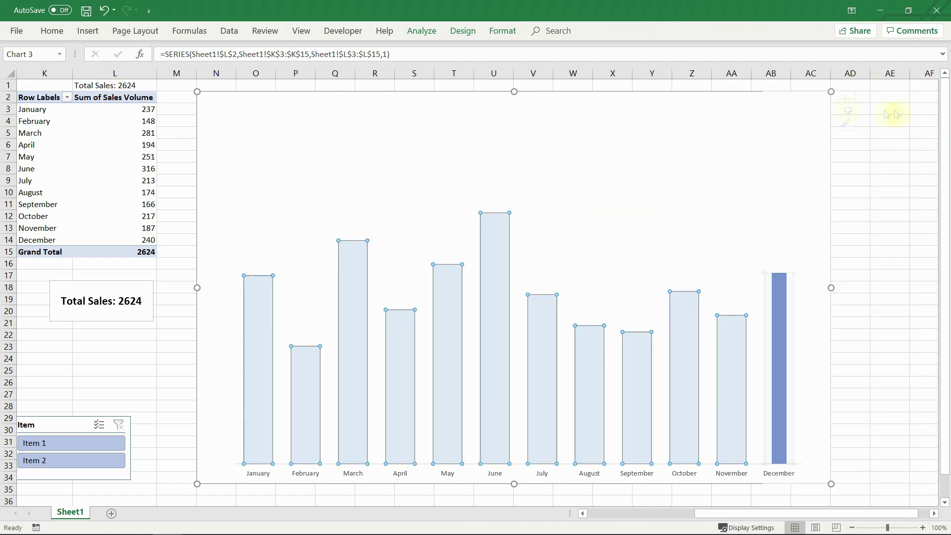
Step: Add bold, enlarged data labels positioned Inside Base on the bars
click(846, 99)
click(873, 151)
click(52, 30)
click(206, 54)
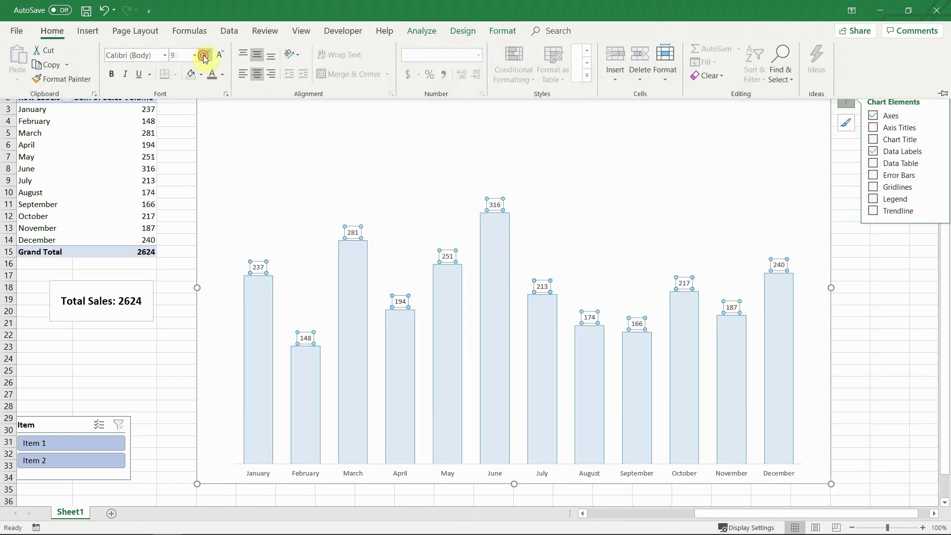
click(112, 73)
click(941, 150)
click(838, 185)
Step: Move the Total Sales text box over the chart's top left corner
click(128, 288)
drag(127, 288, 341, 117)
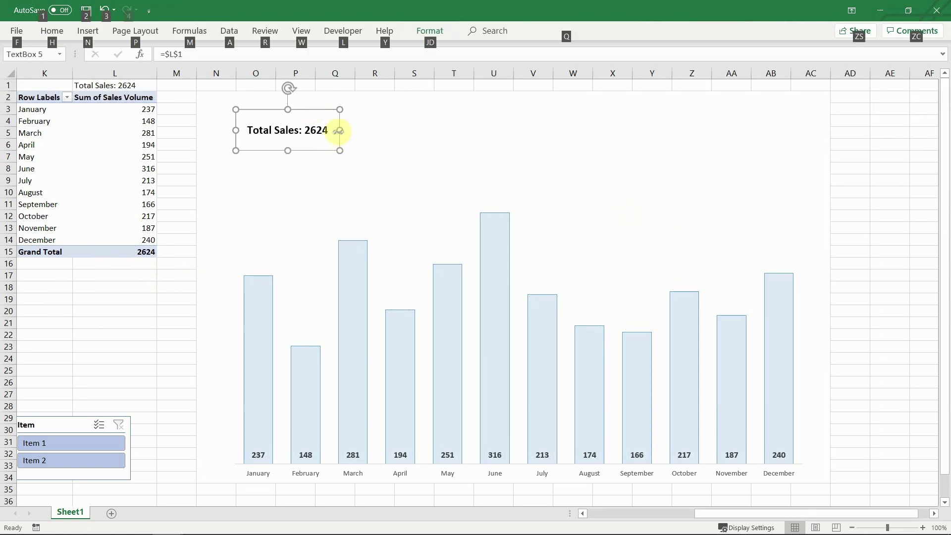
click(385, 151)
Step: Place the Item slicer over the chart's top right and give it a grey style
drag(61, 426, 728, 108)
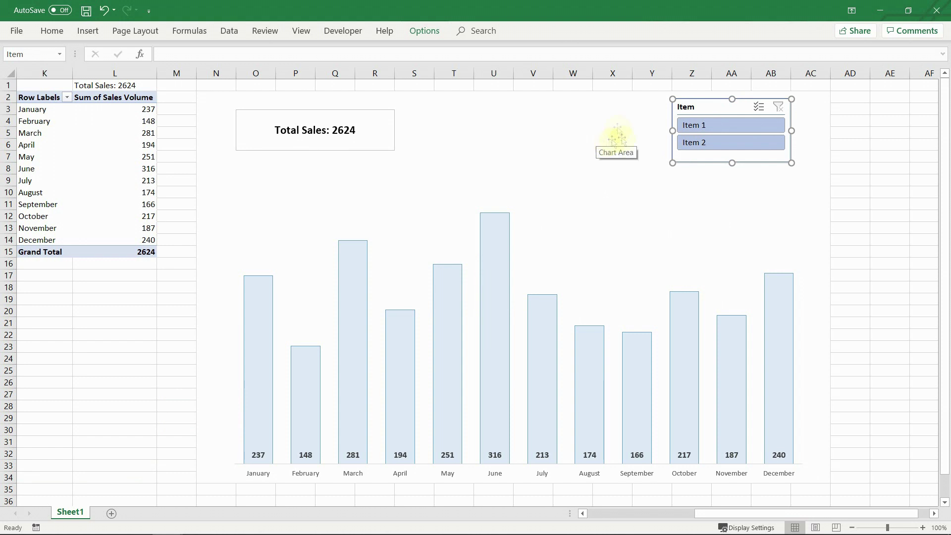
click(424, 31)
click(803, 147)
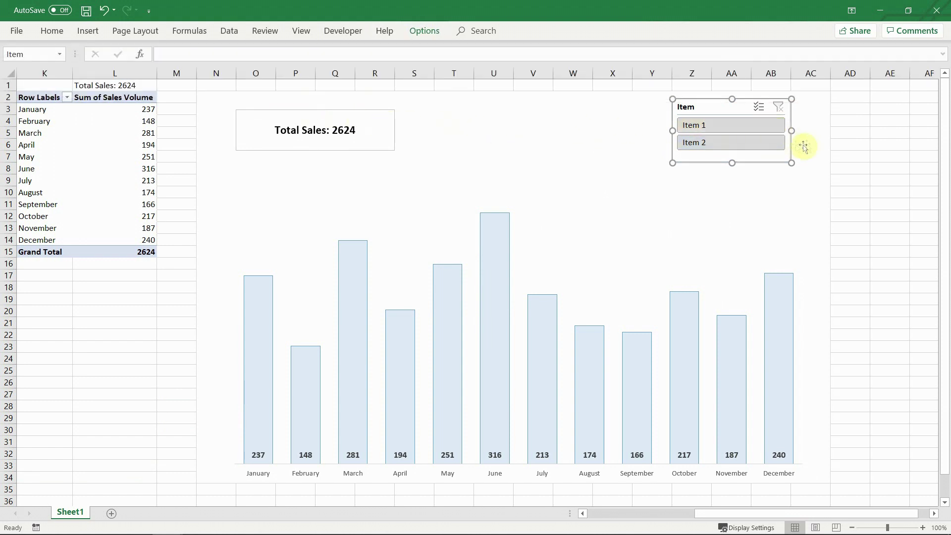
click(864, 146)
Step: Test filtering by Item 1 and Item 2, then clear the filter to show 2624
click(708, 126)
click(711, 142)
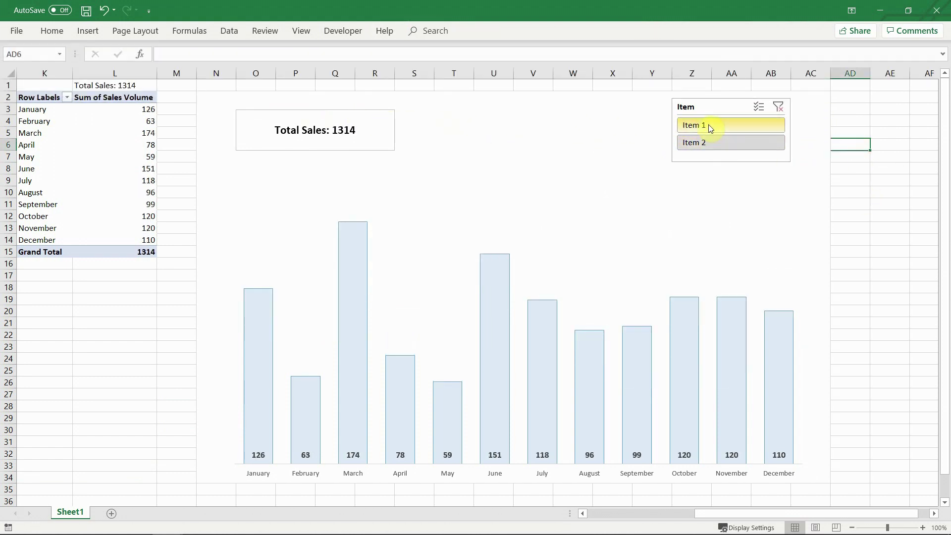
click(706, 125)
click(758, 142)
click(779, 108)
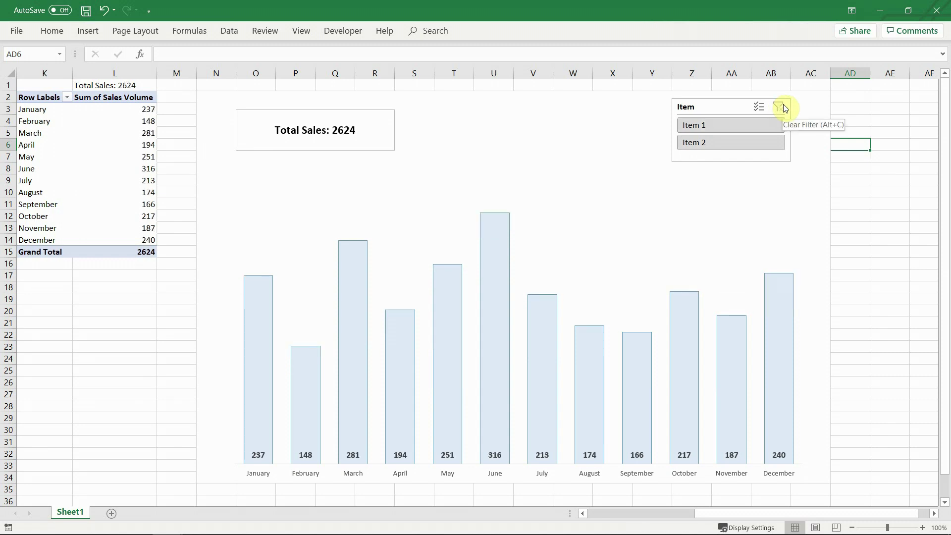